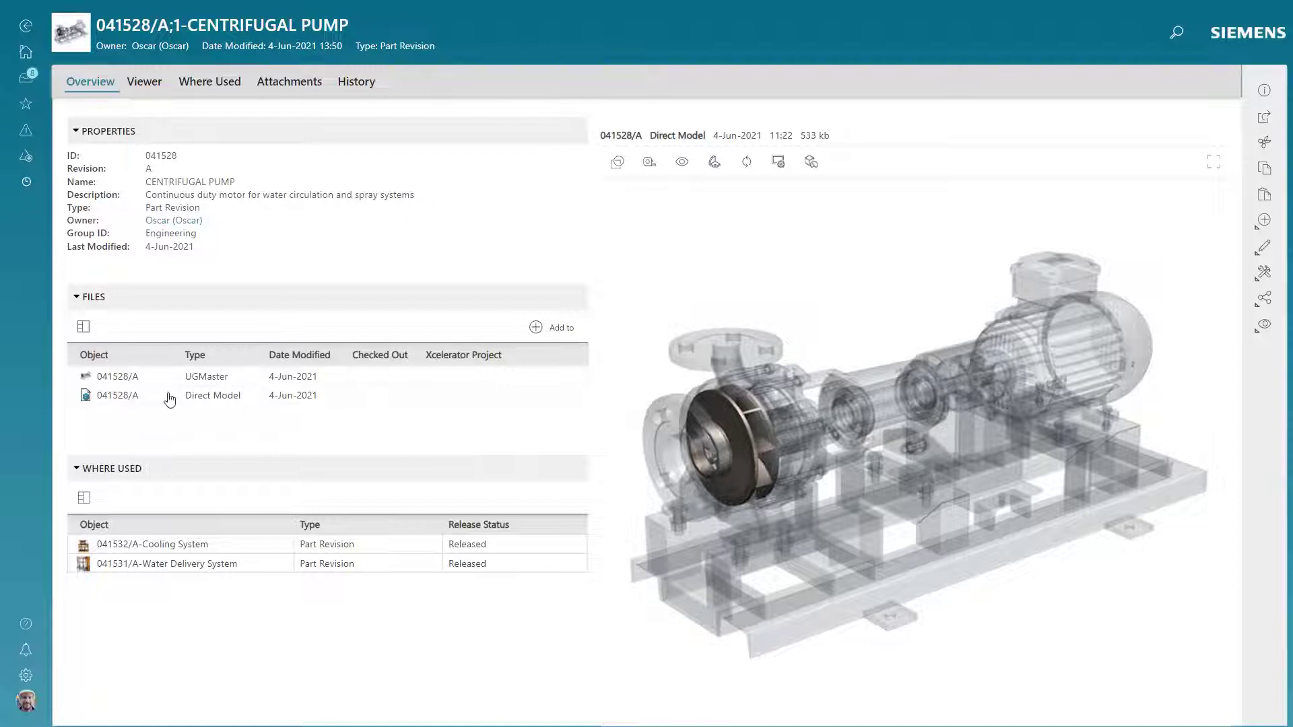
# Send the pump's UGMaster file from Teamcenter to Xcelerator Share.
pyautogui.click(155, 385)
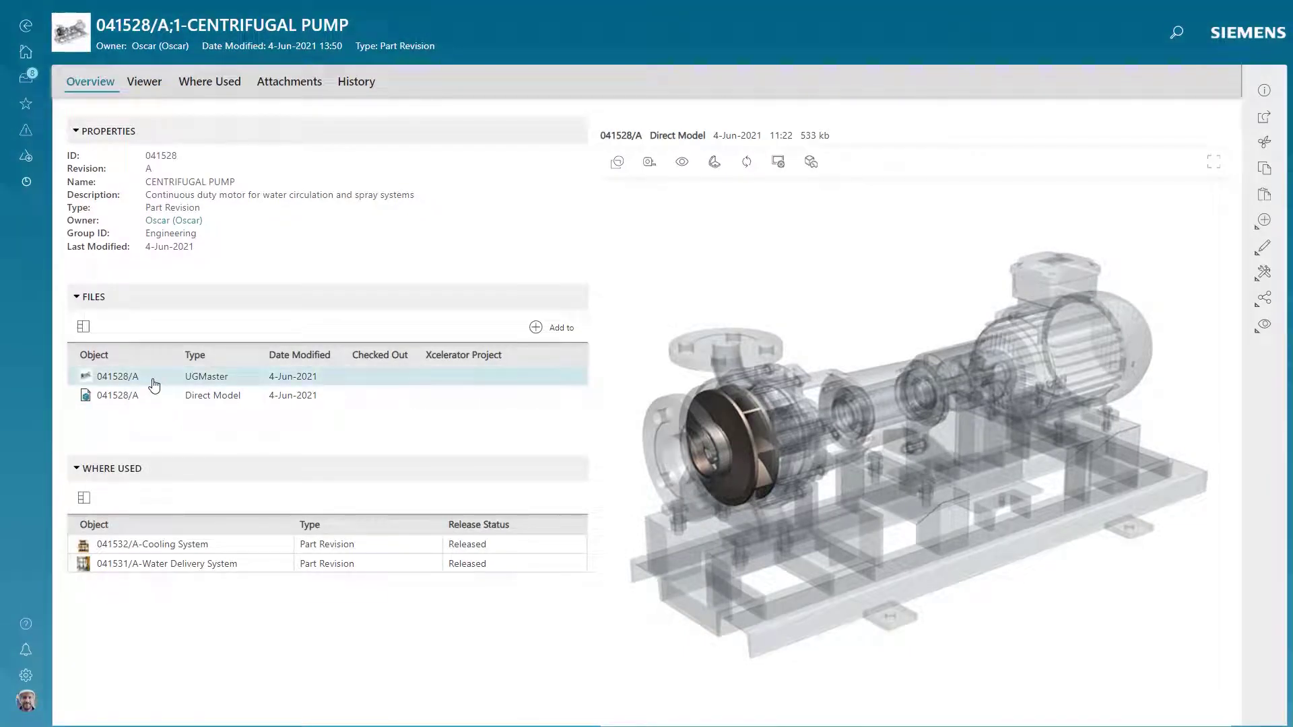
pyautogui.click(1256, 303)
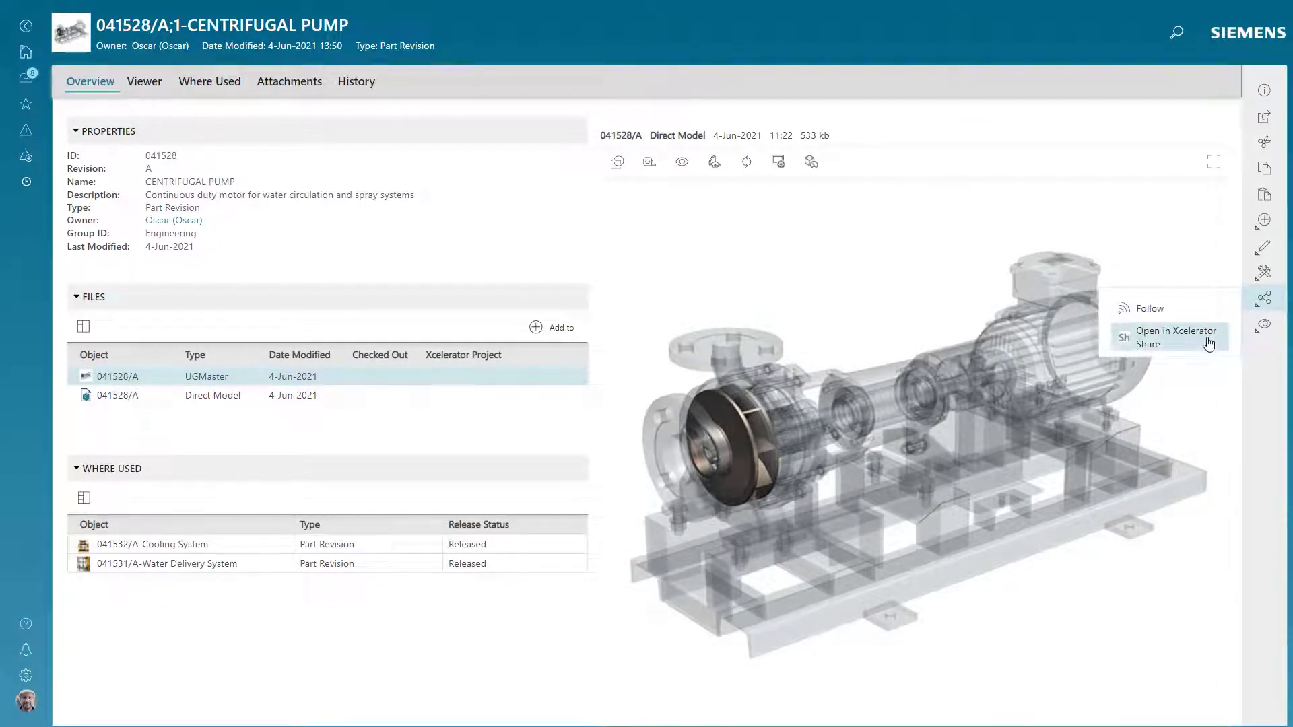
pyautogui.click(1209, 344)
# Create project 'Pump Impeller Issue' described 'Discharge efficiency issue', share the file into it, and open it.
pyautogui.click(1202, 163)
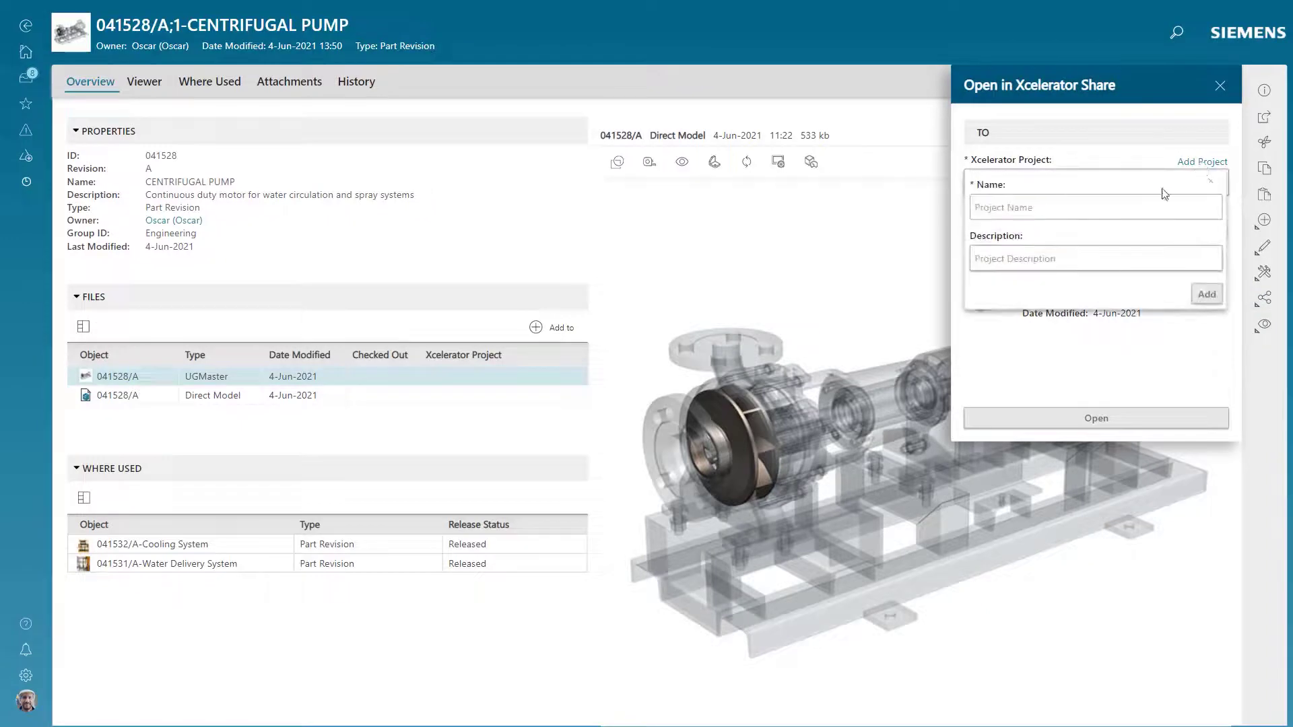
pyautogui.click(1131, 209)
pyautogui.write('Pump Impeller Issue')
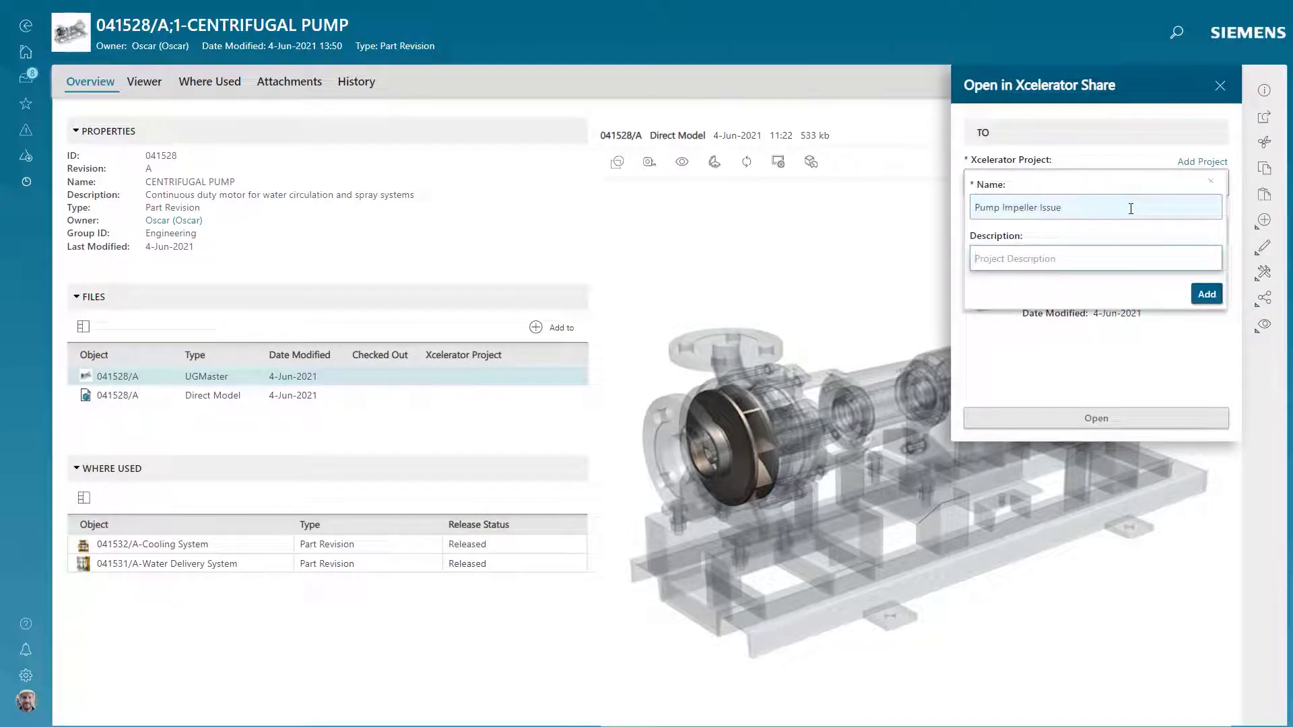
pyautogui.press('Tab')
pyautogui.write('Discharge efficiency issue')
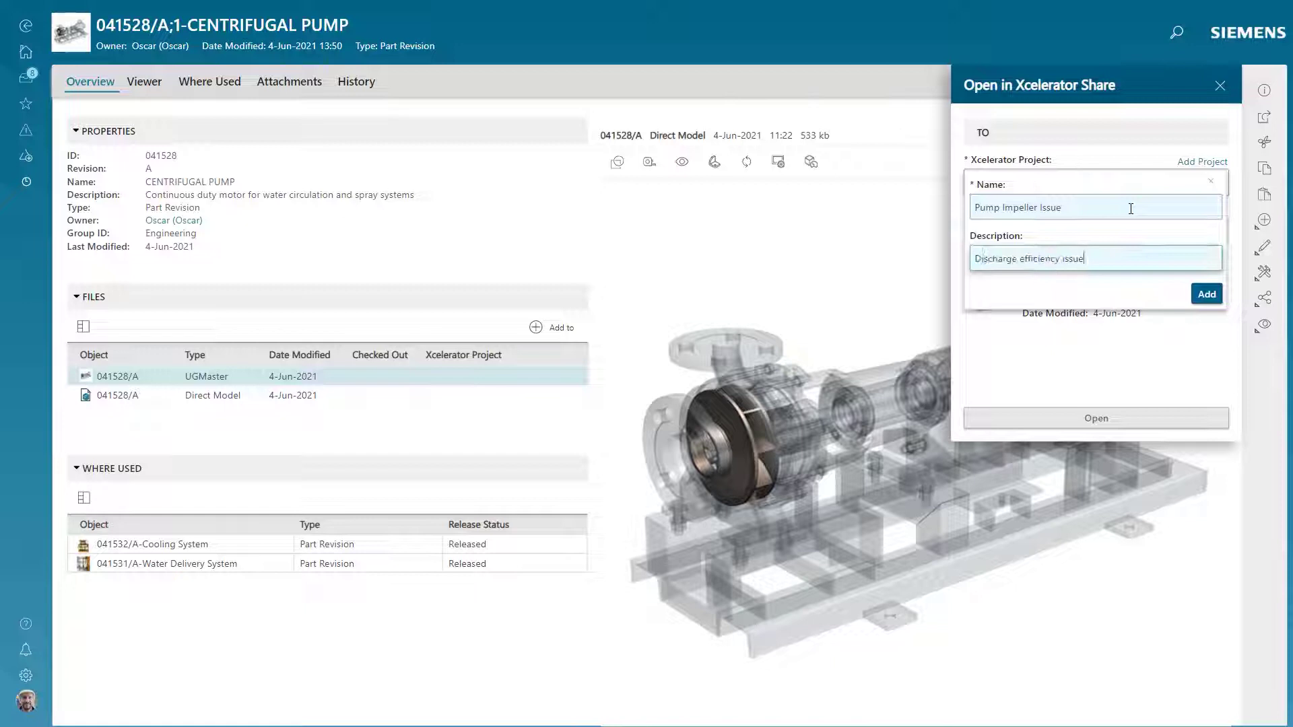
pyautogui.click(1203, 298)
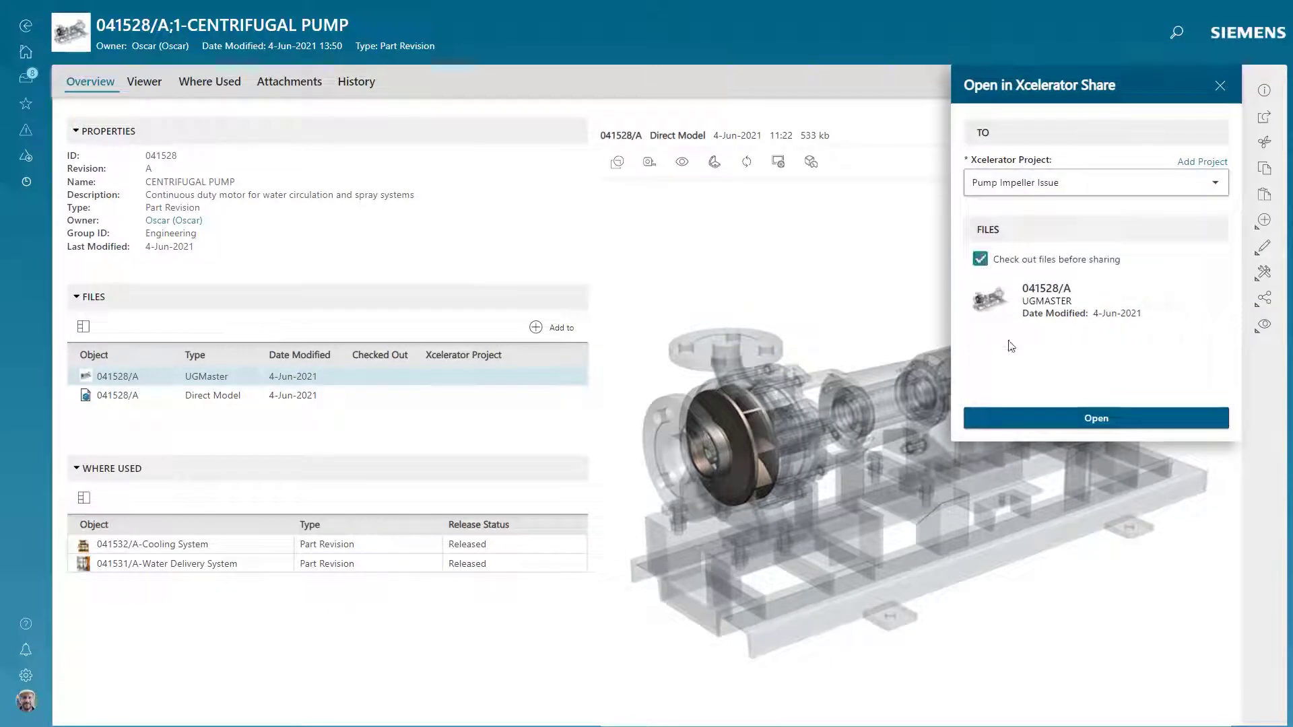
pyautogui.click(1068, 421)
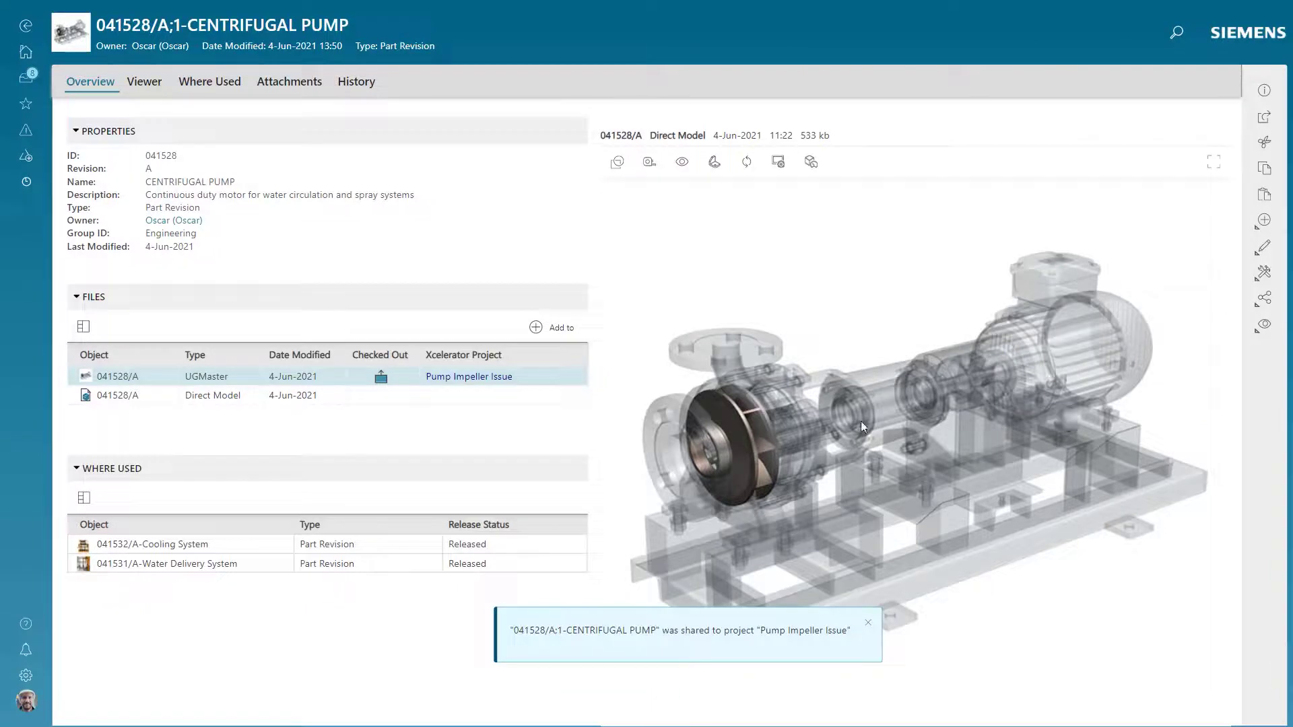
pyautogui.click(511, 381)
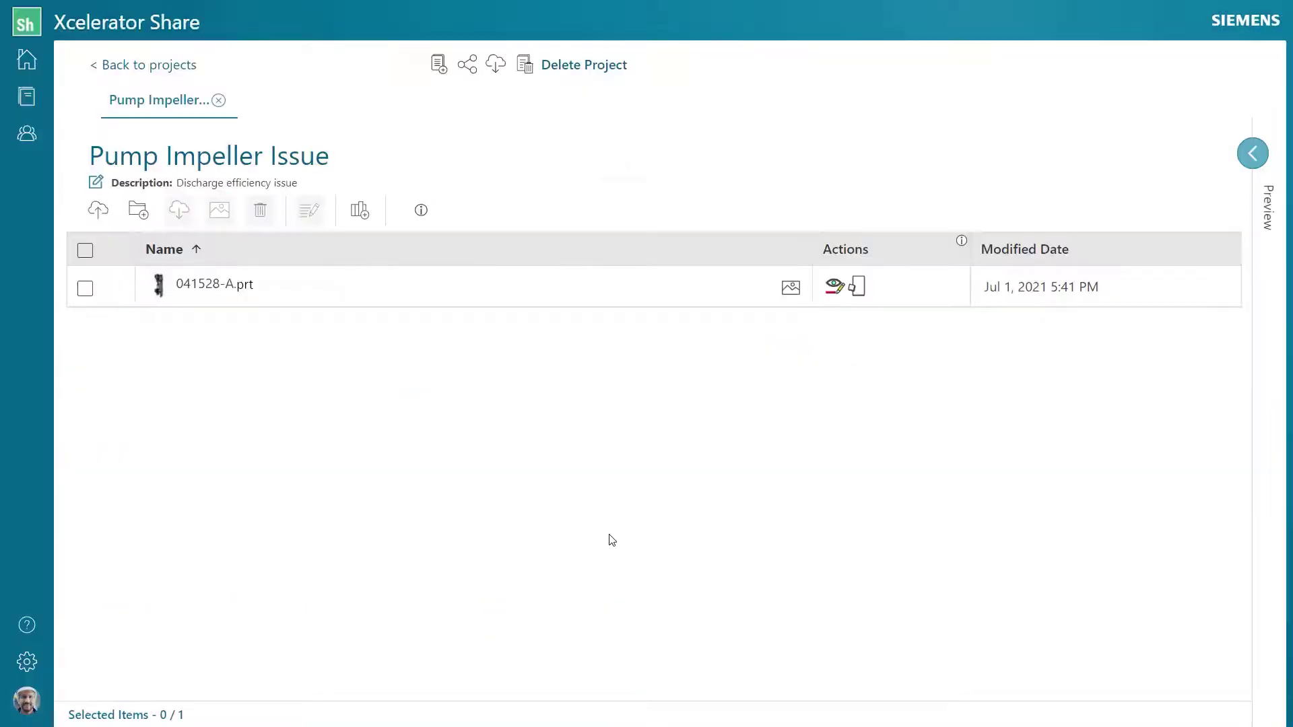
# Invite an external reviewer to the project by entering their e-mail address.
pyautogui.click(468, 64)
pyautogui.click(296, 133)
pyautogui.click(293, 160)
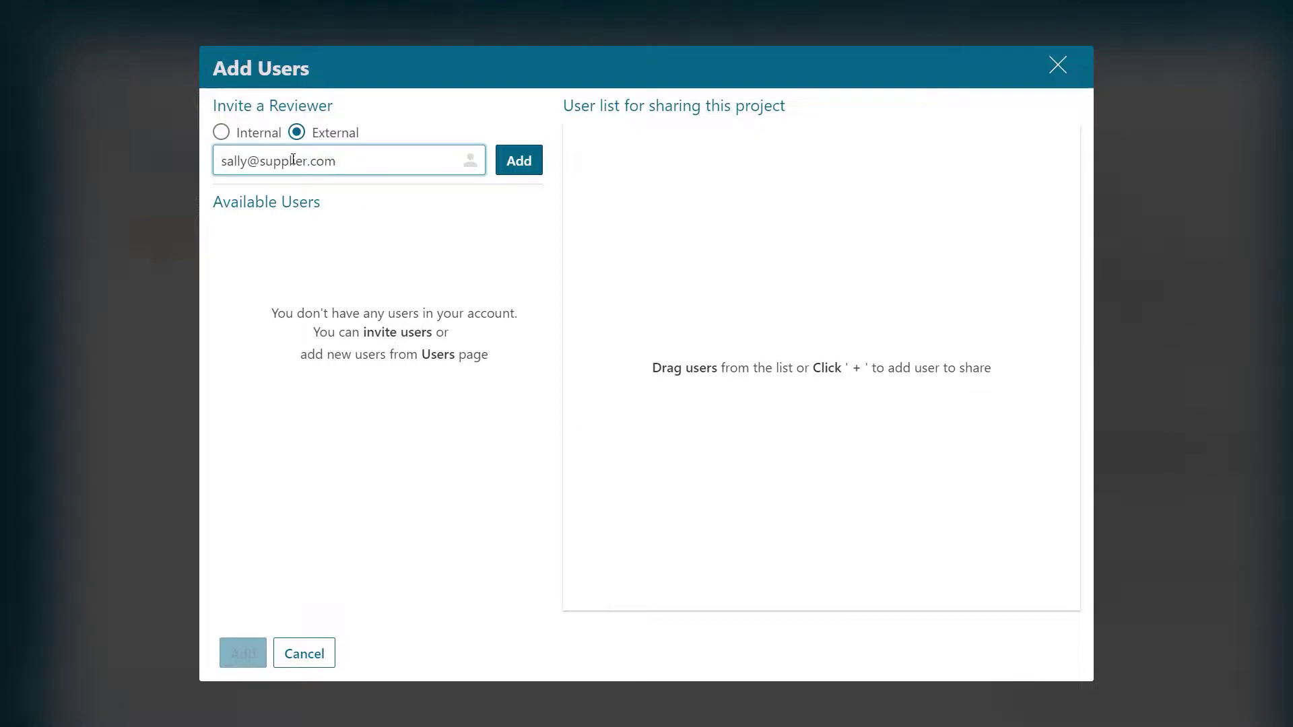
pyautogui.click(519, 162)
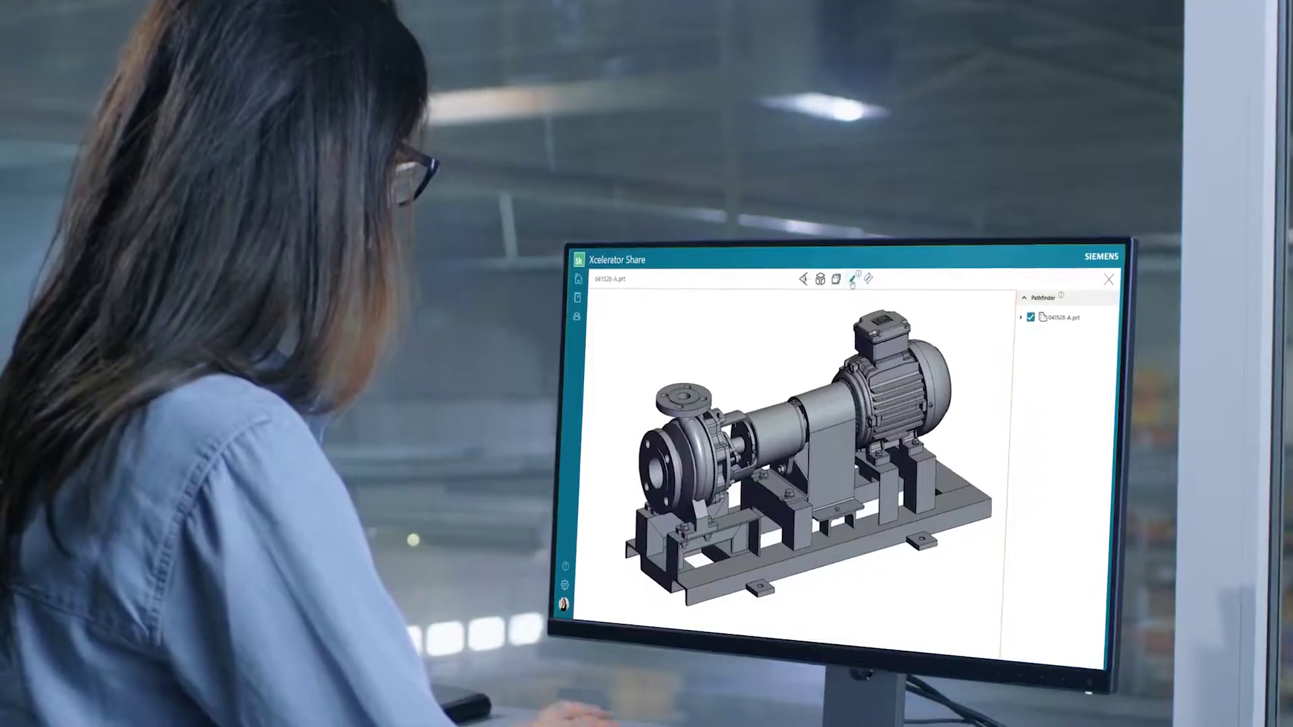
# Add a text markup beside the motor reading 'External dimensions cannot increase'.
pyautogui.click(853, 279)
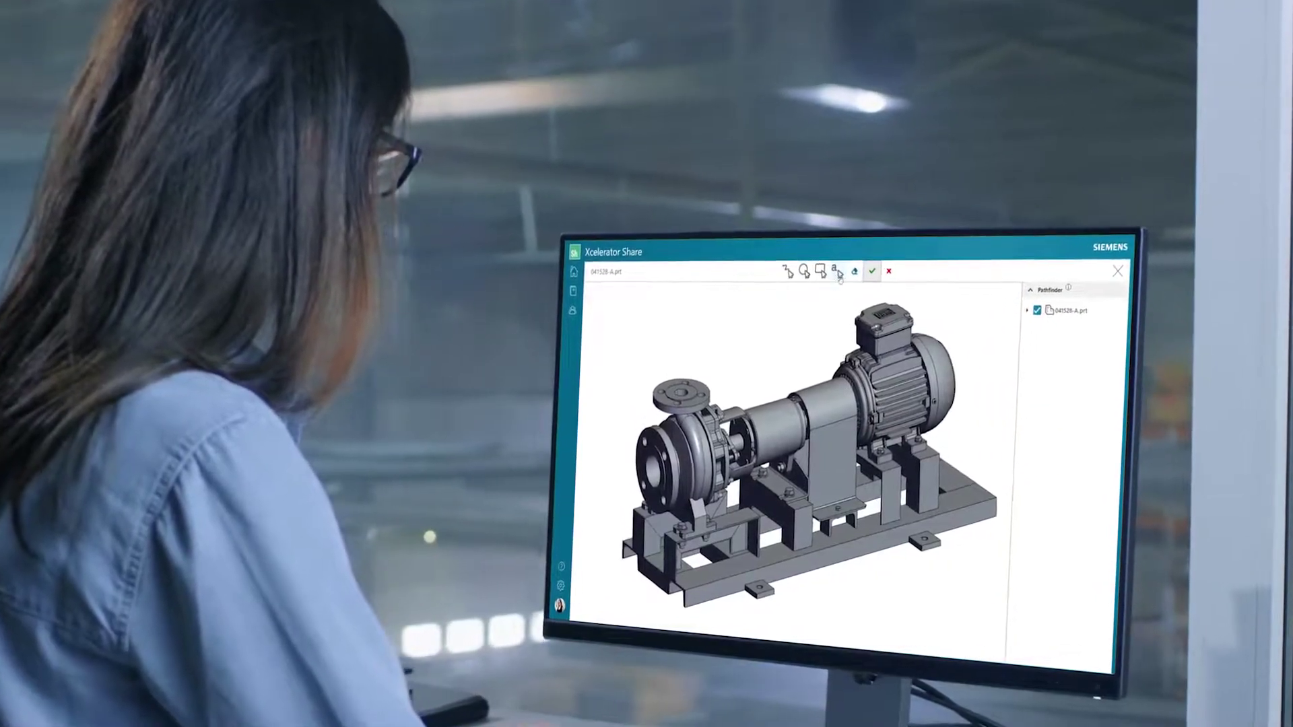
pyautogui.click(961, 121)
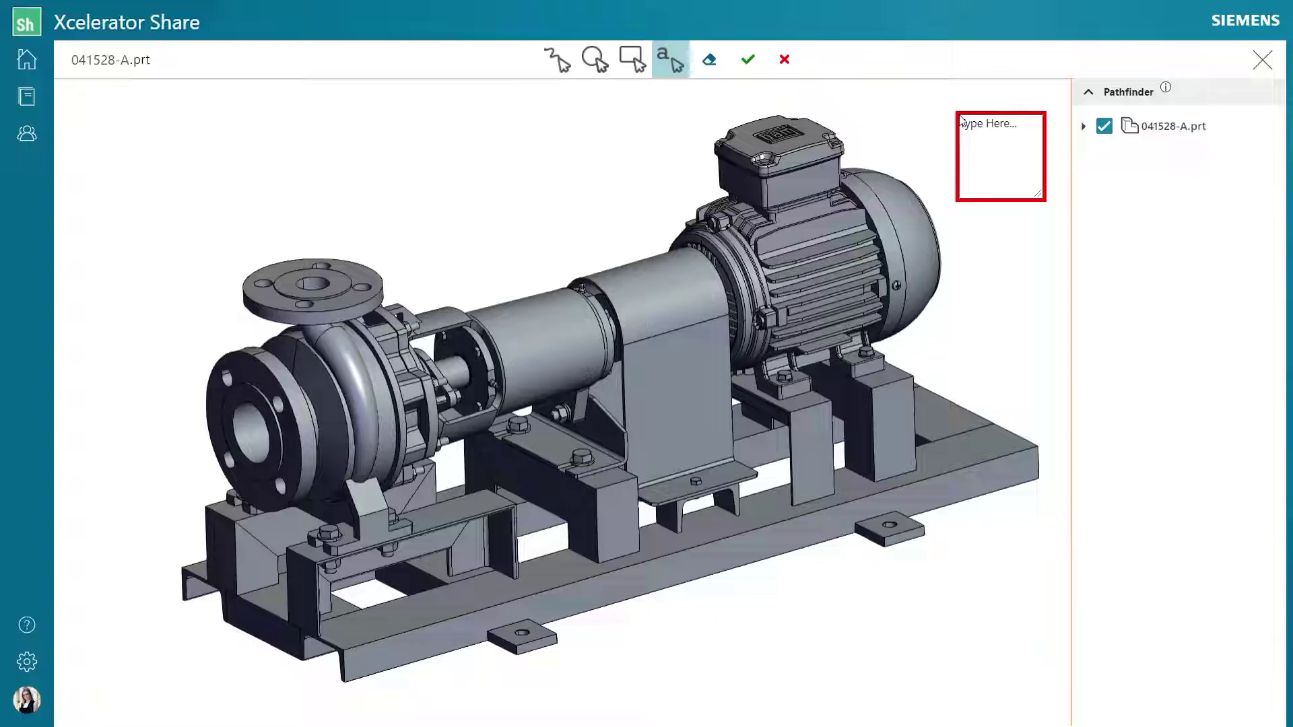
pyautogui.write('External dimensions cannot increase')
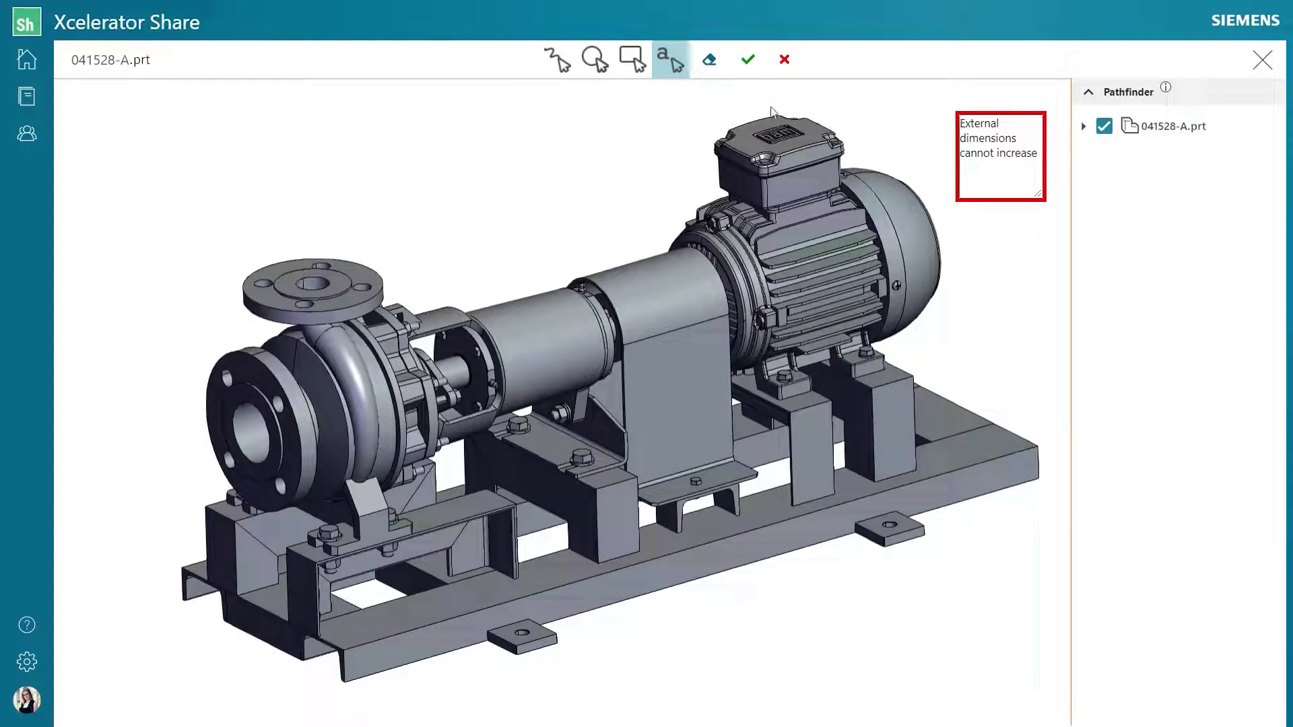
pyautogui.click(747, 59)
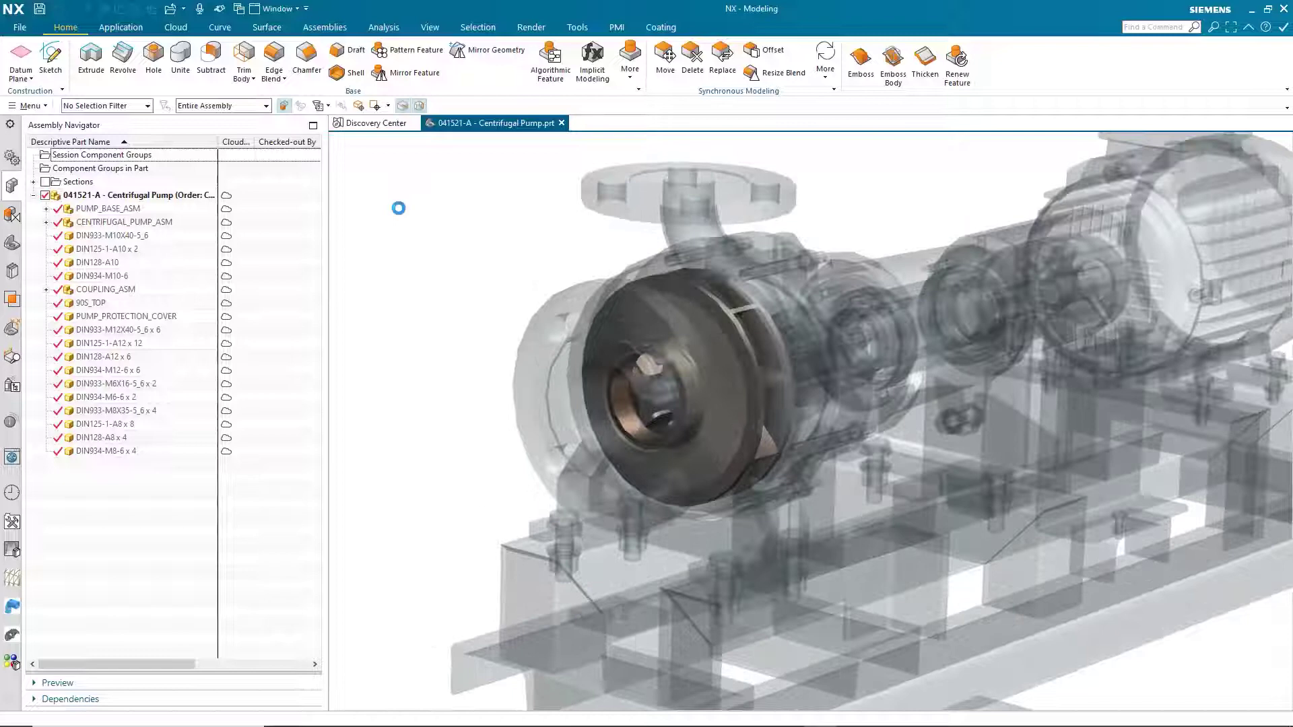
# Open the impeller from the pump assembly as its own part.
pyautogui.scroll(3, 707, 370)
pyautogui.click(647, 367)
pyautogui.click(647, 367)
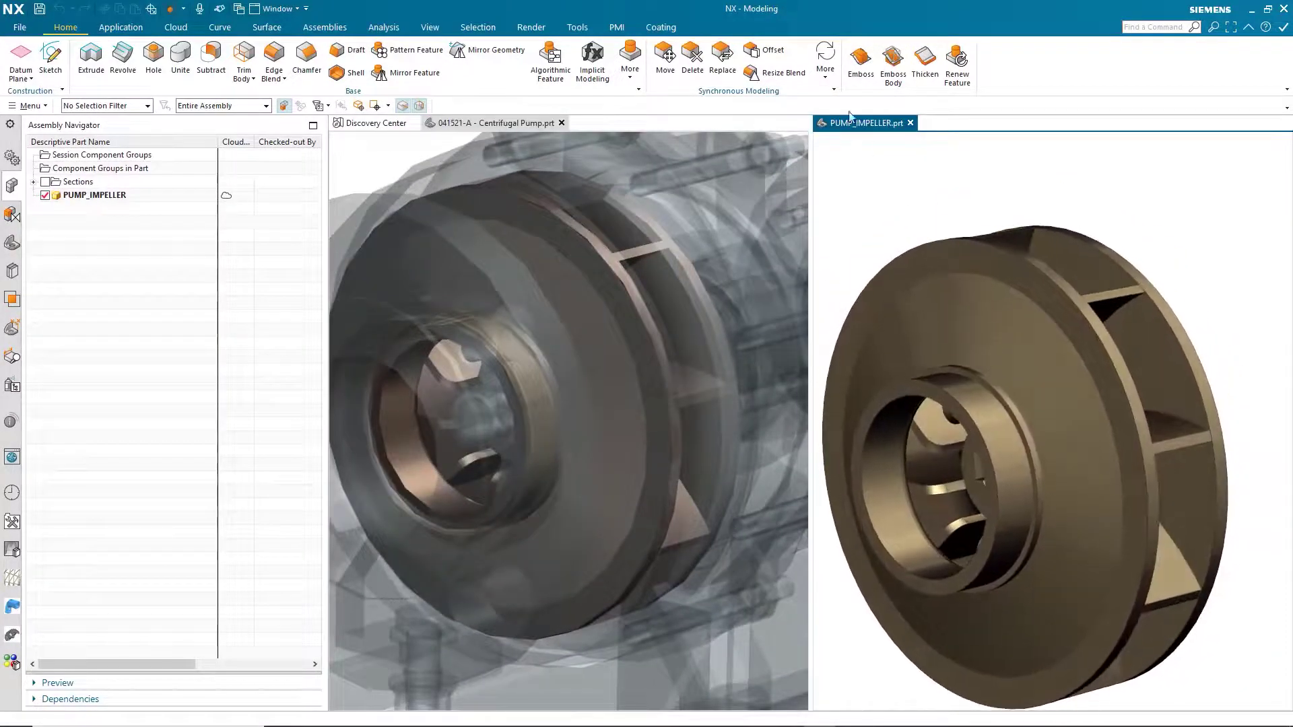
# Resize the vane face pattern to Count and Span spacing with 15 vanes.
pyautogui.click(825, 61)
pyautogui.click(1031, 229)
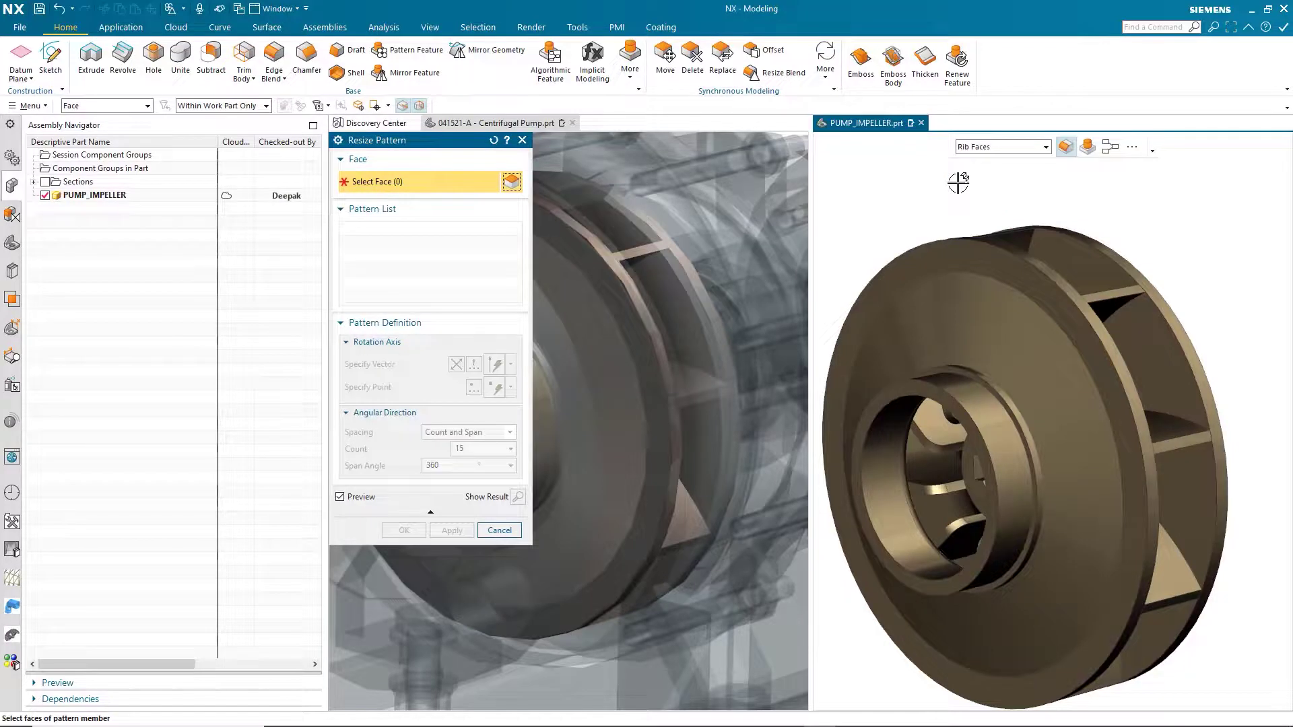
pyautogui.click(1112, 305)
pyautogui.click(469, 432)
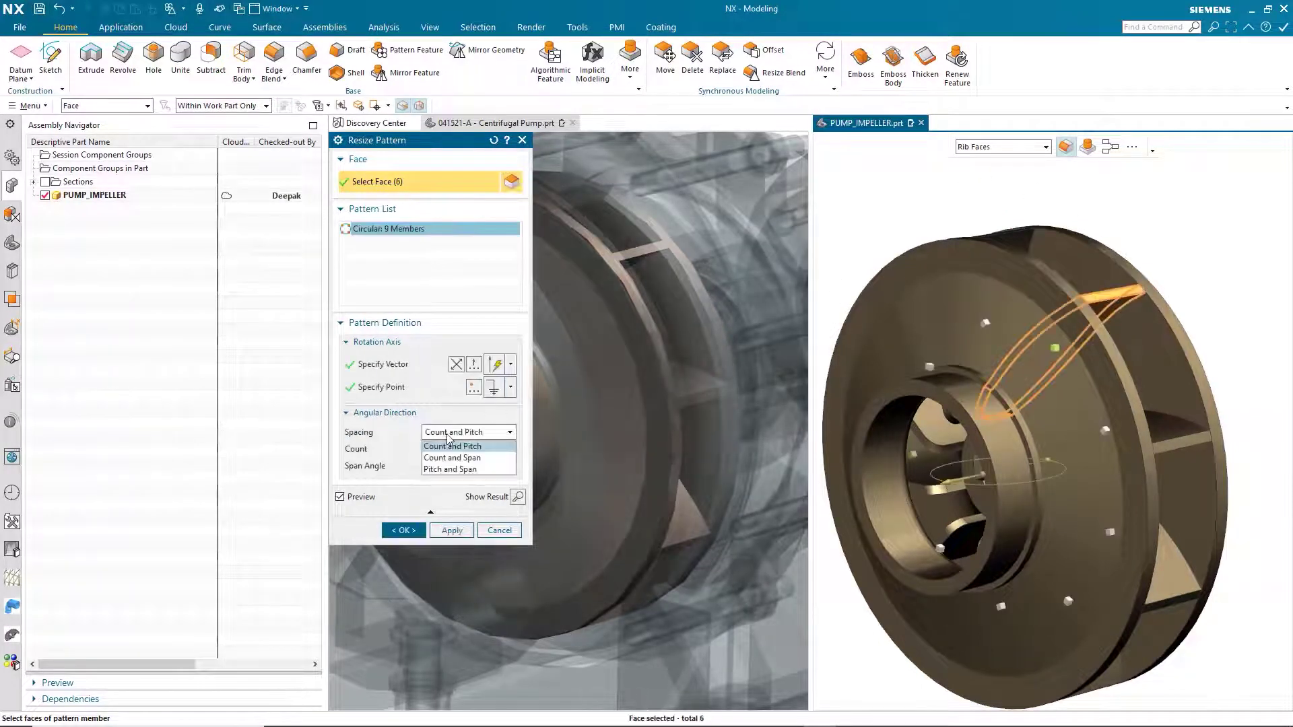
pyautogui.click(446, 458)
pyautogui.doubleClick(466, 449)
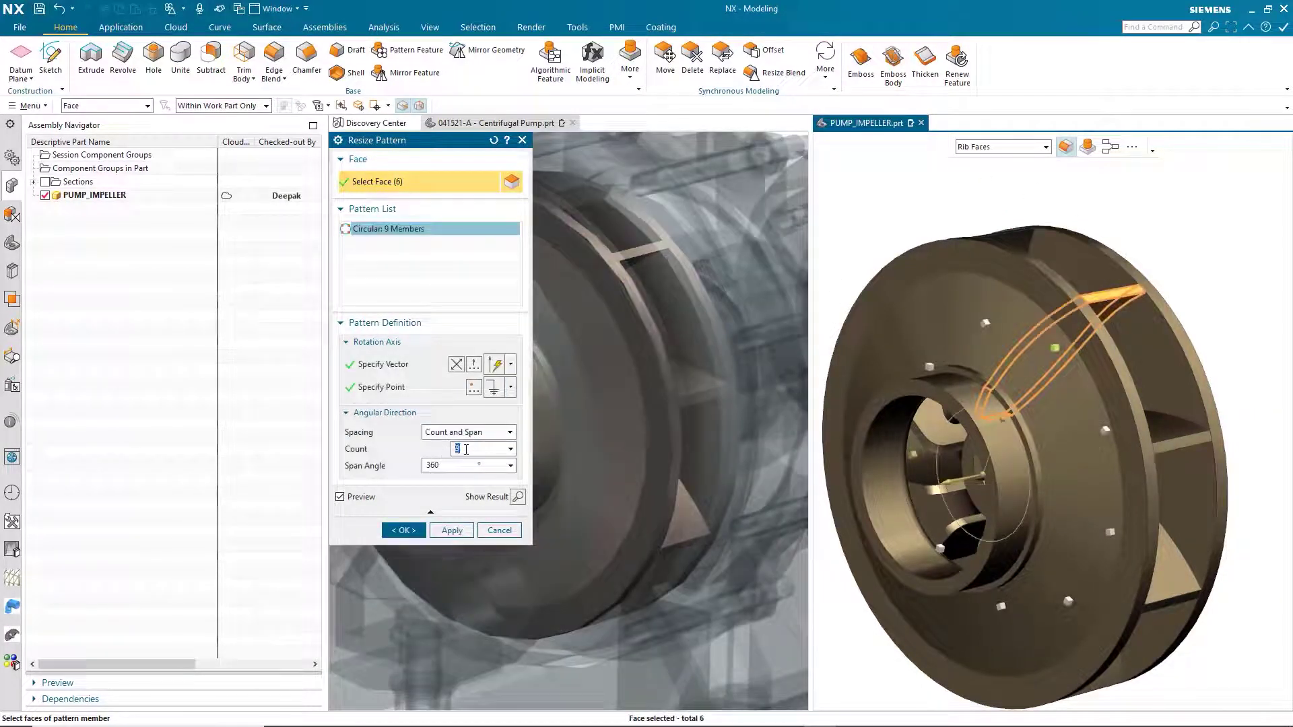
pyautogui.write('12')
pyautogui.press('Return')
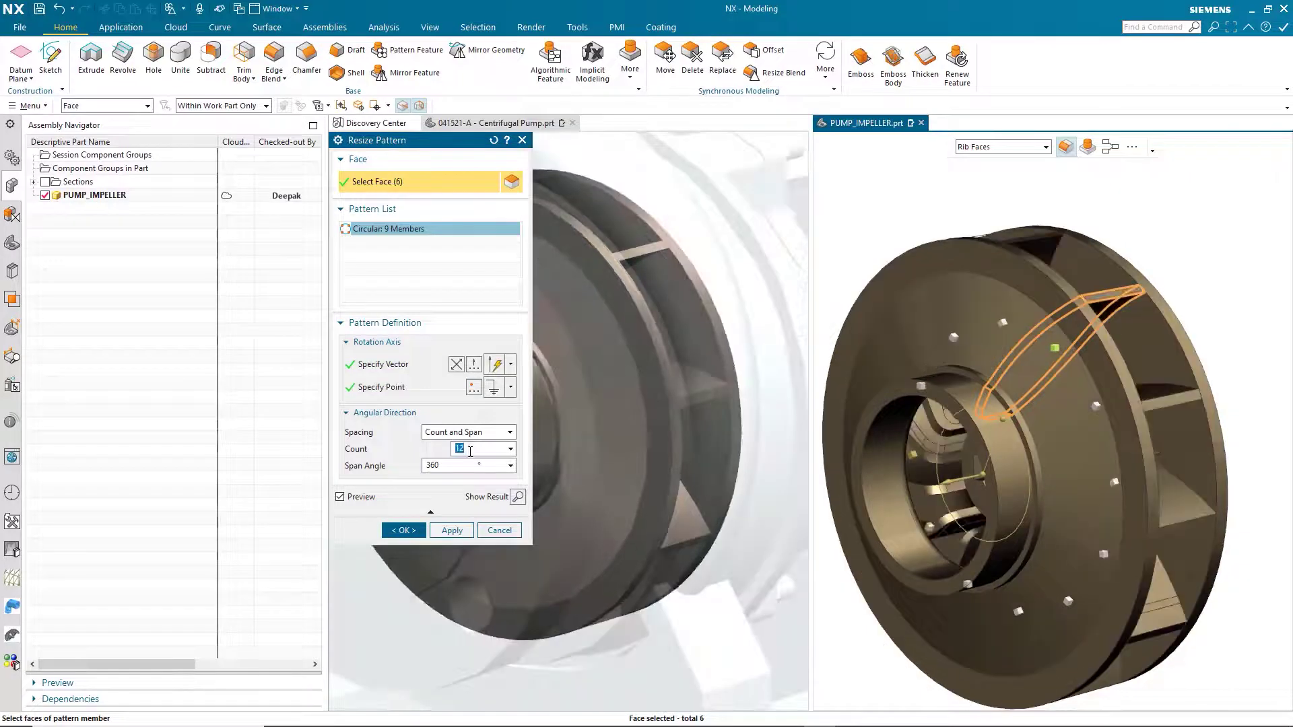
pyautogui.write('15')
pyautogui.press('Return')
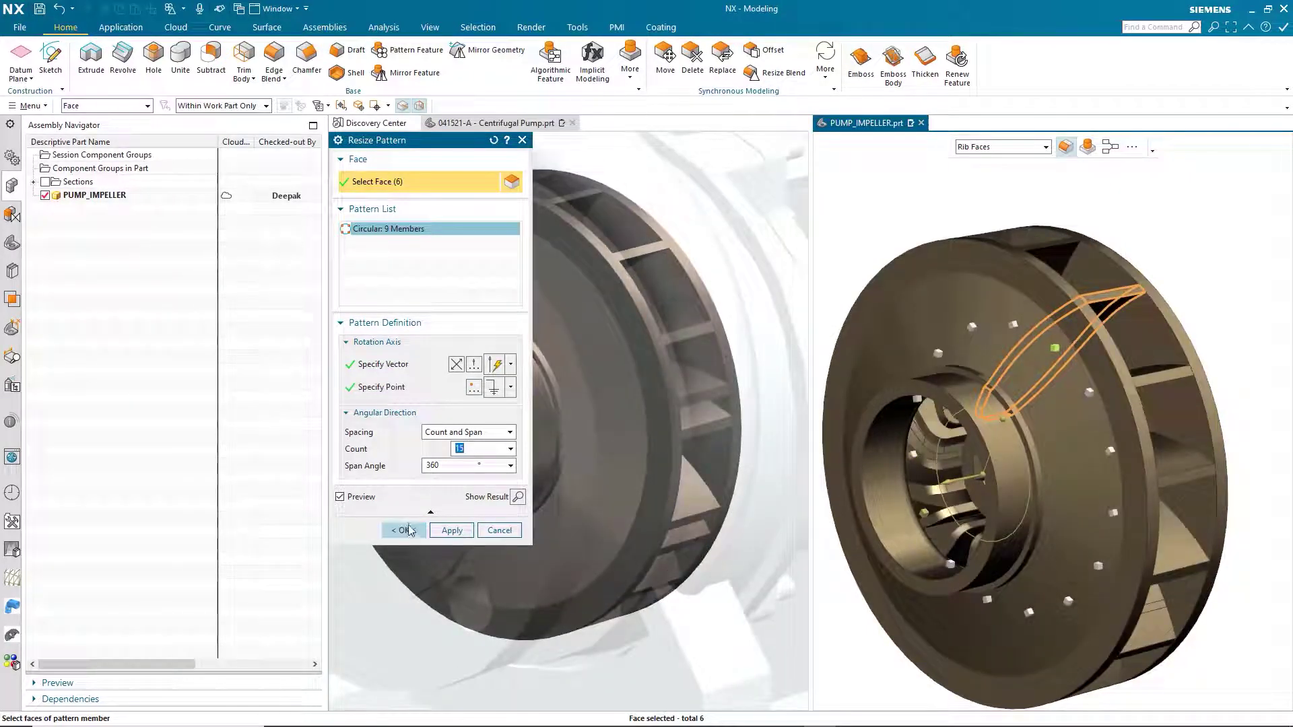
pyautogui.click(408, 530)
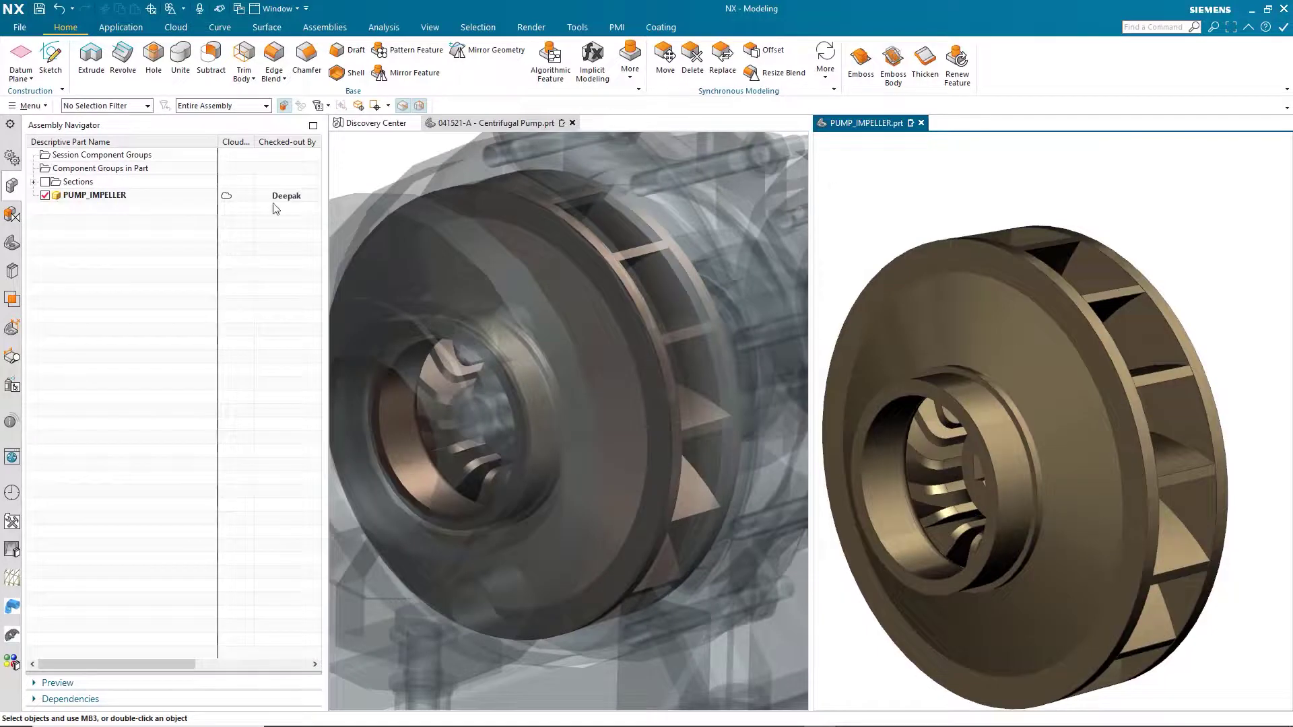
# Save the part as PUMP_IMPELLER_15Vane.prt.
pyautogui.click(20, 27)
pyautogui.click(54, 118)
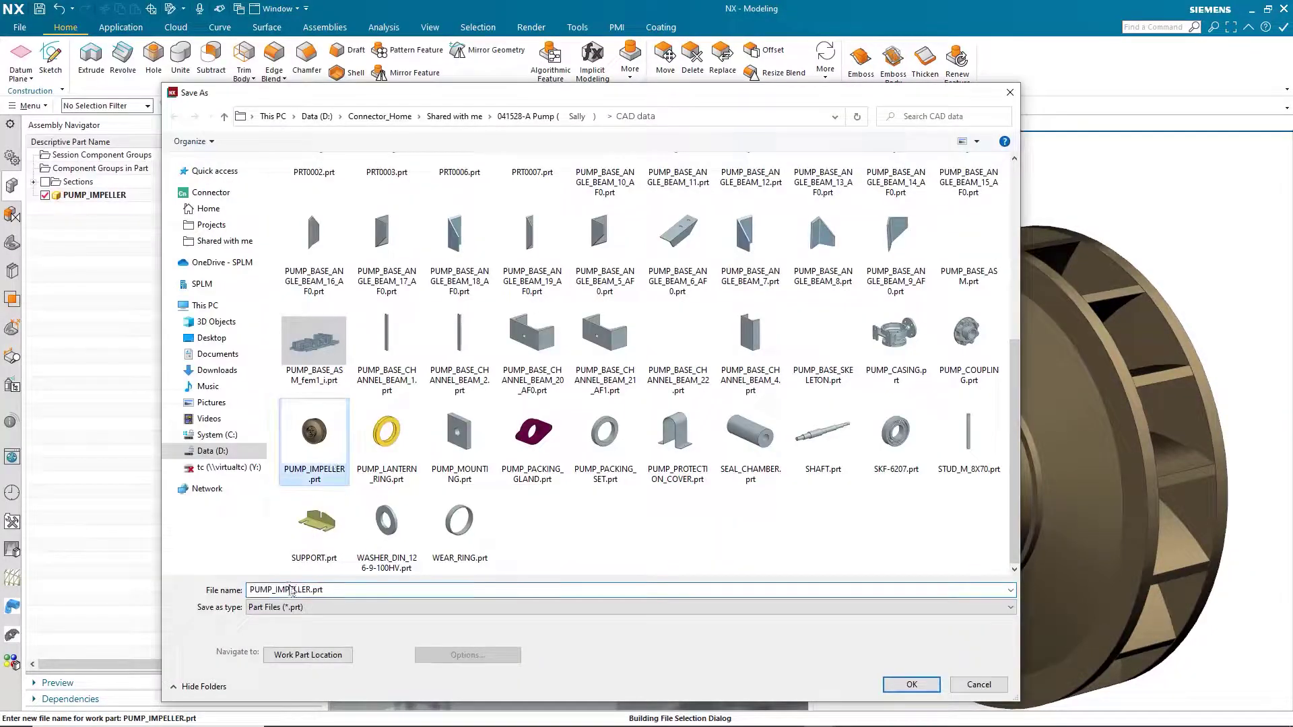
pyautogui.write('_15Vane')
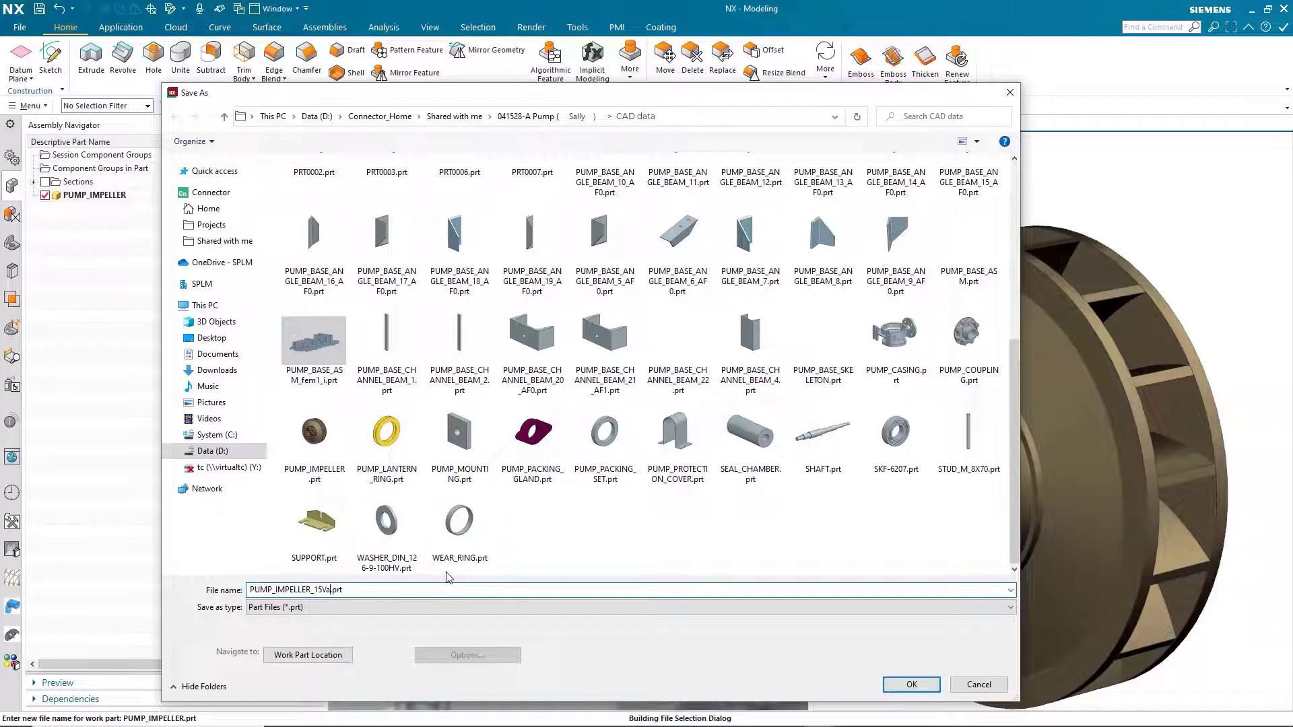
pyautogui.click(912, 684)
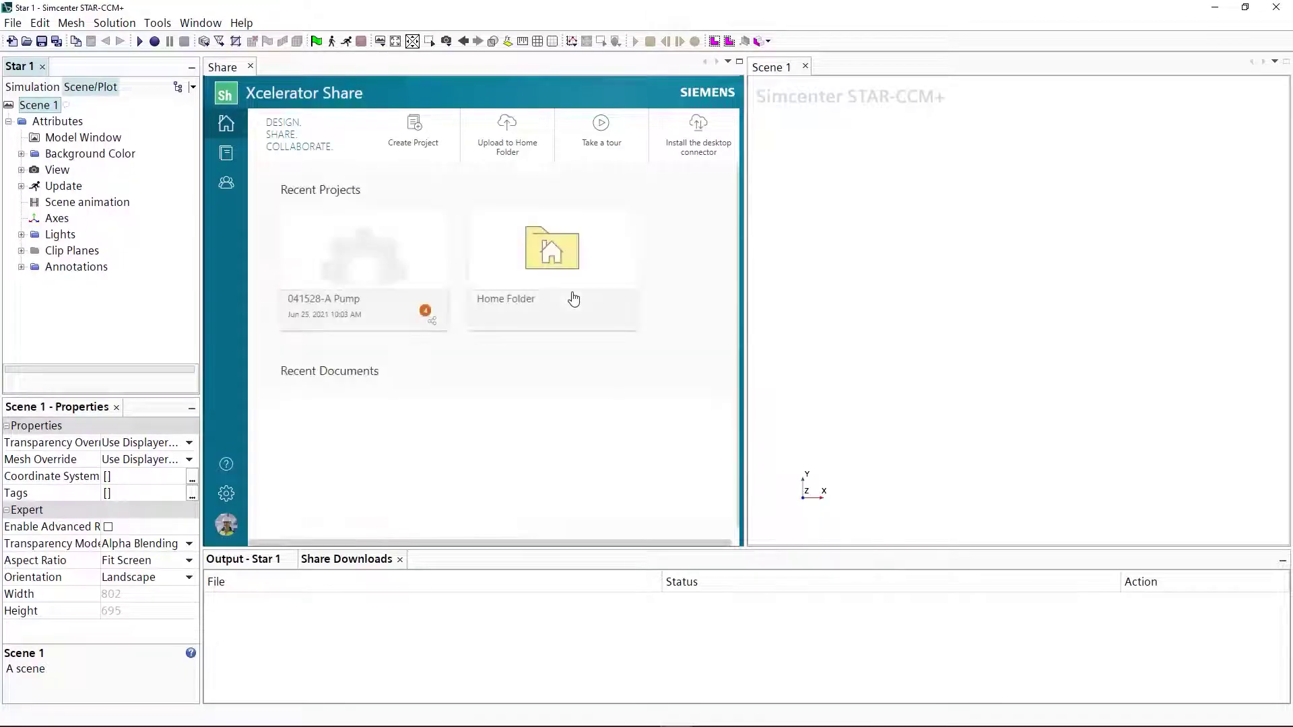
# In the 041528-A Pump project, inspect the PUMP_IMPELLER_15Vane model in 3D and measure between vanes.
pyautogui.click(358, 271)
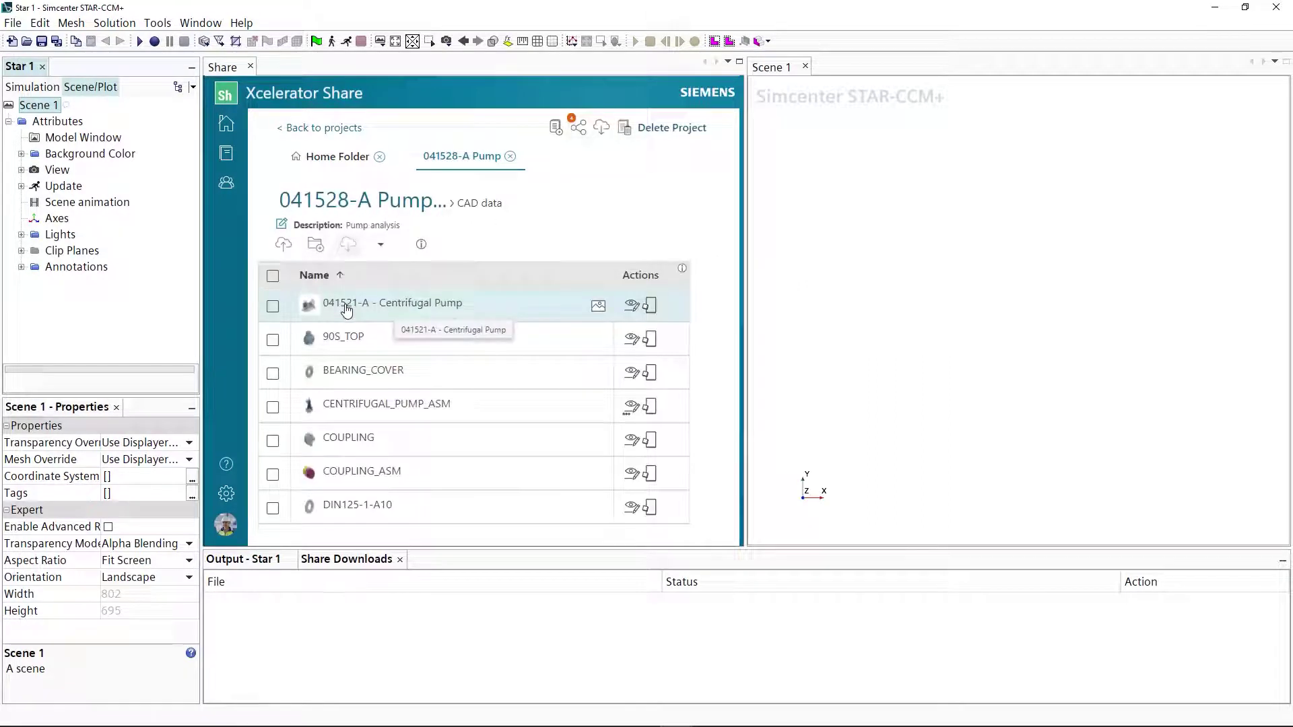
pyautogui.scroll(-10, 566, 370)
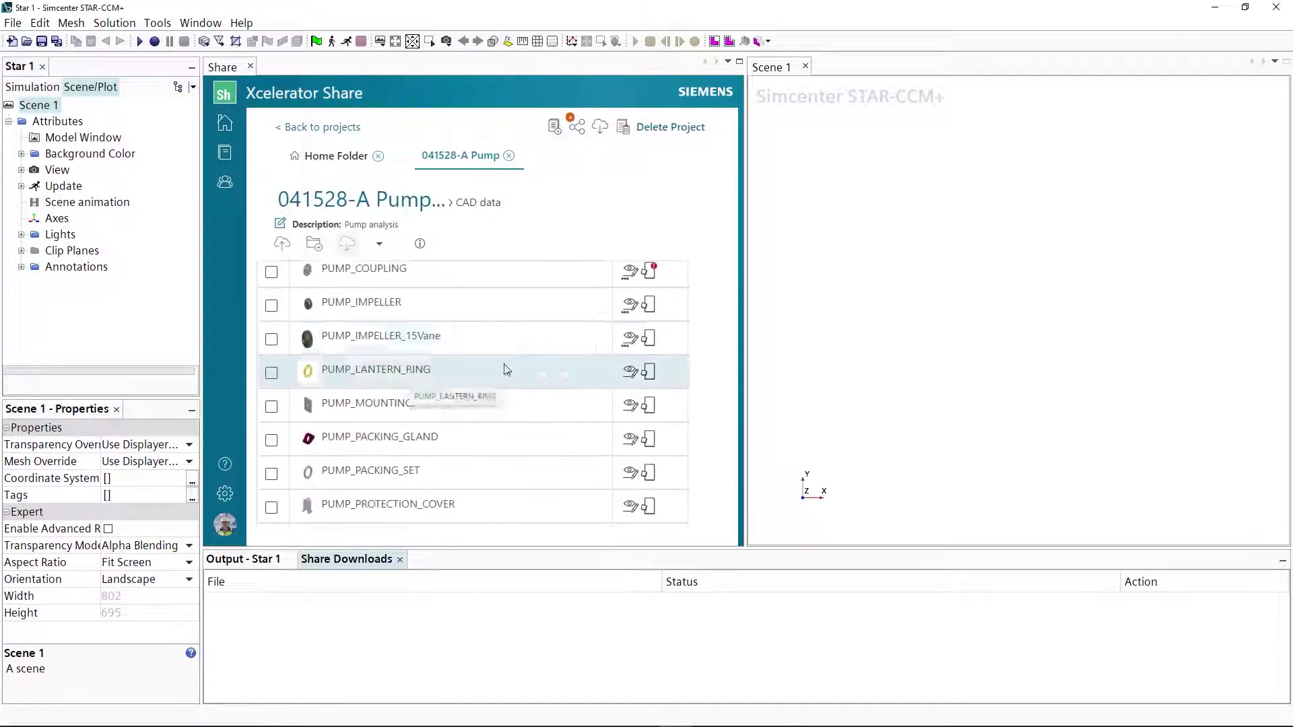
pyautogui.click(425, 340)
pyautogui.click(626, 344)
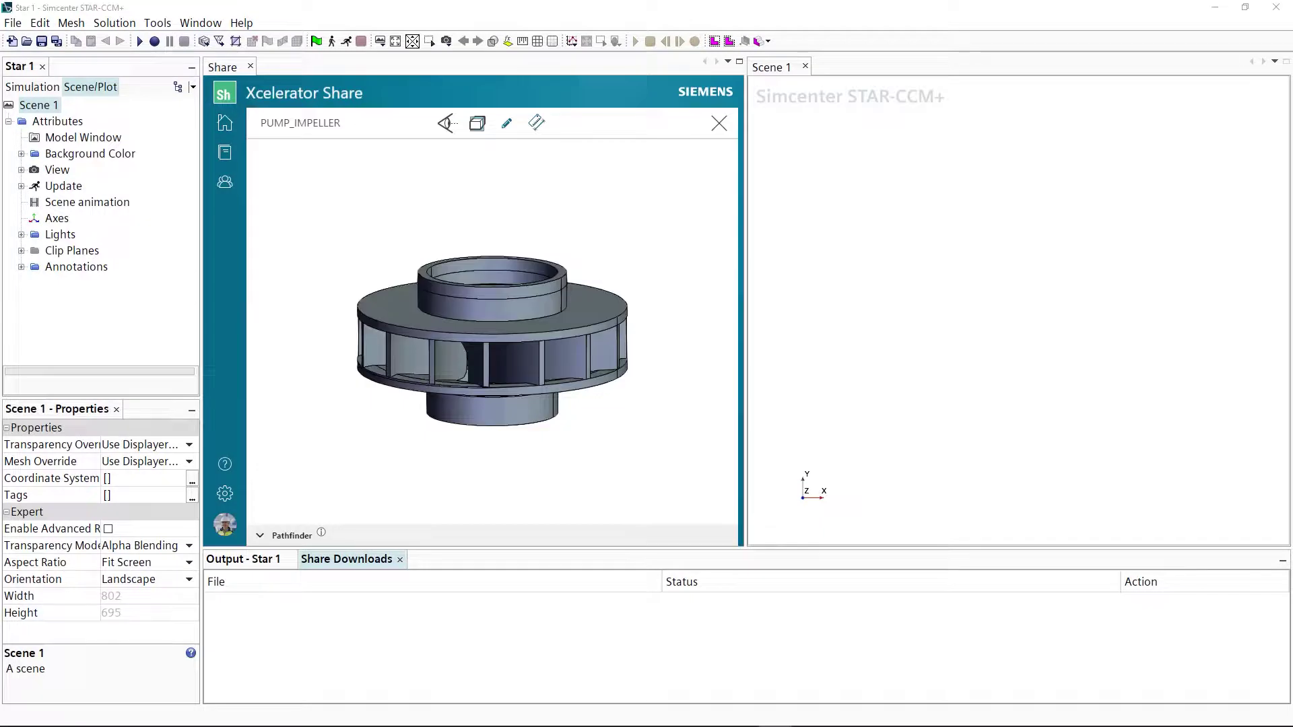
pyautogui.moveTo(458, 294); pyautogui.dragTo(402, 398)
pyautogui.scroll(5, 615, 352)
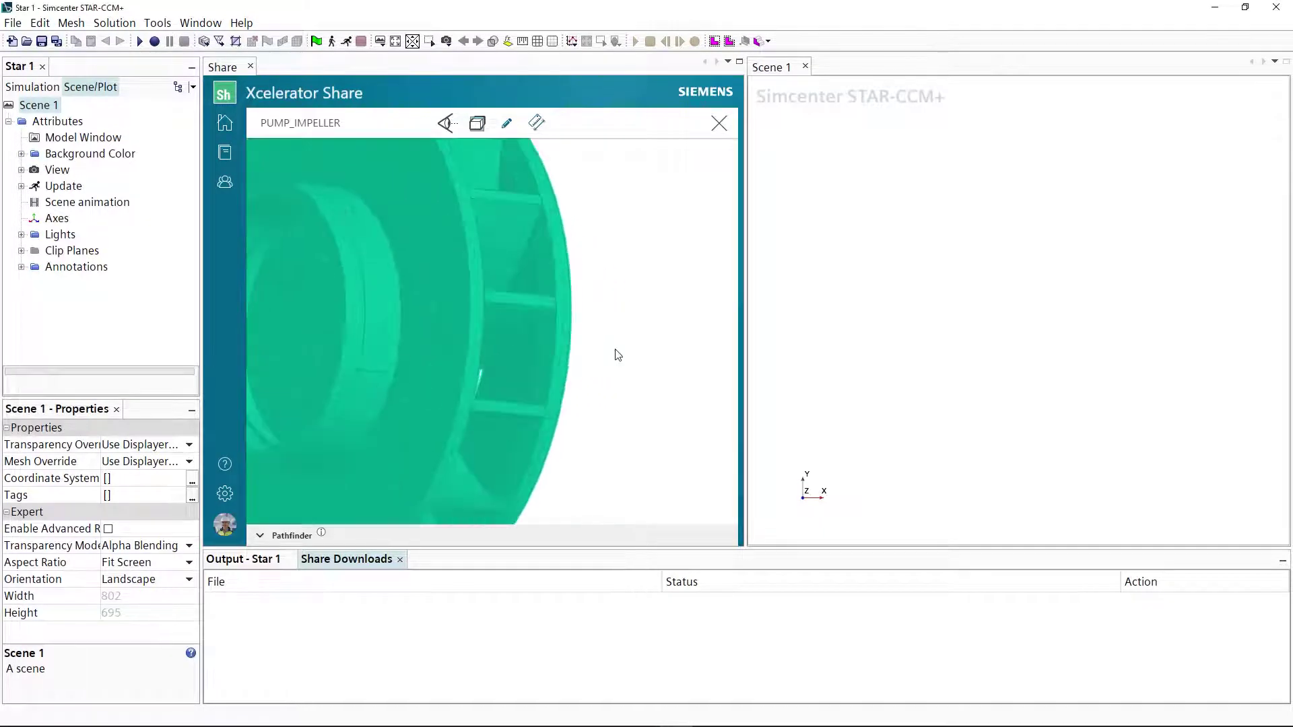
pyautogui.click(536, 122)
pyautogui.click(524, 294)
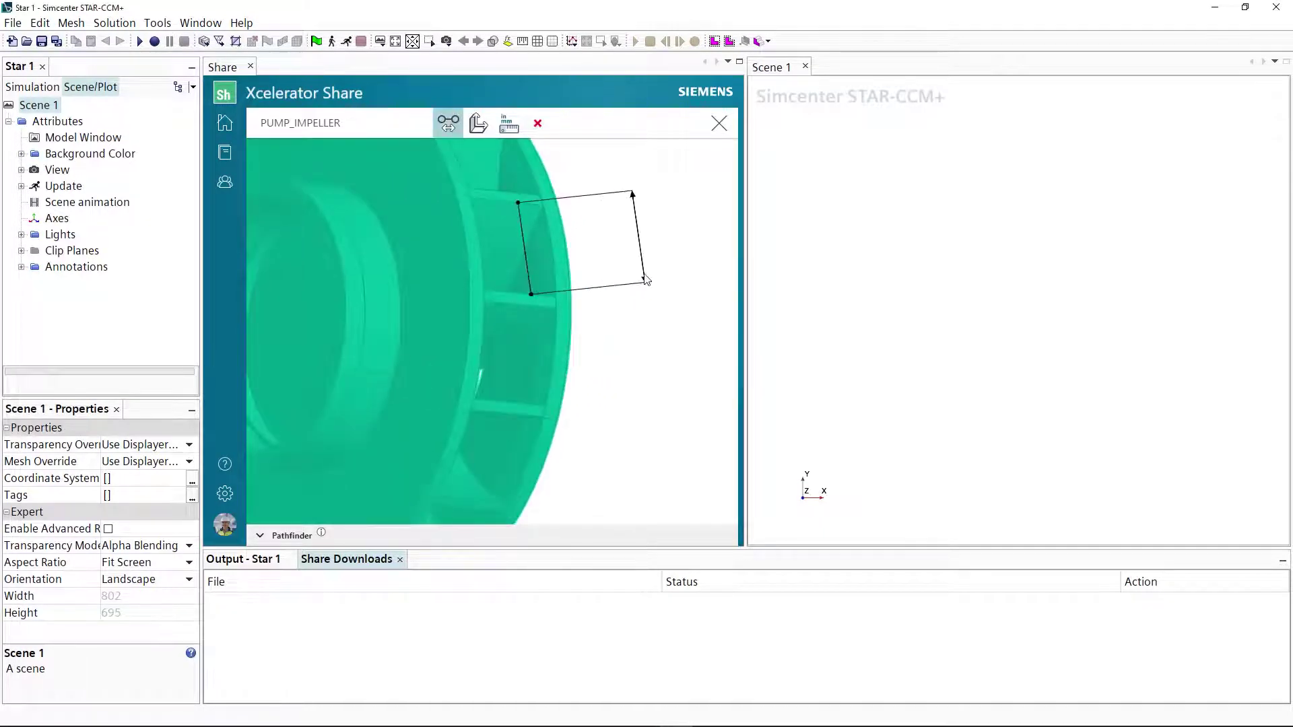
pyautogui.click(538, 123)
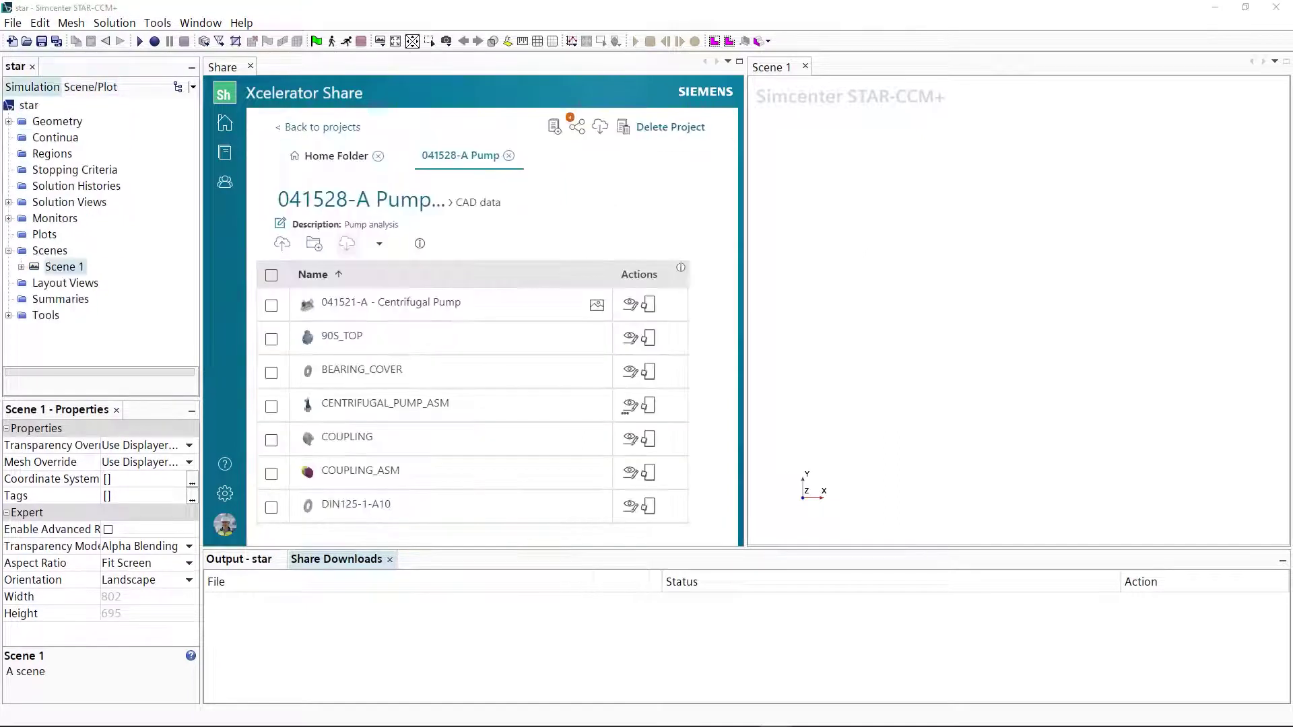
# Download the 041521-A Centrifugal Pump part from Share.
pyautogui.click(271, 305)
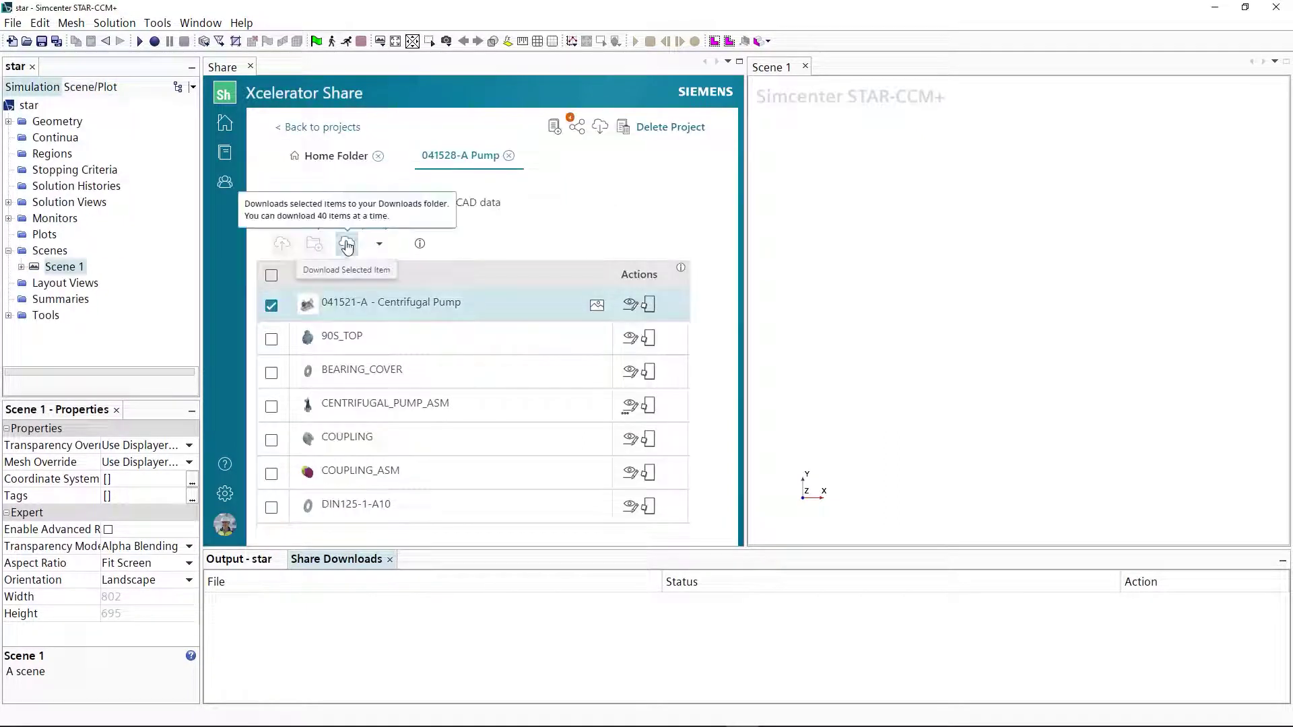
pyautogui.click(347, 244)
pyautogui.click(685, 168)
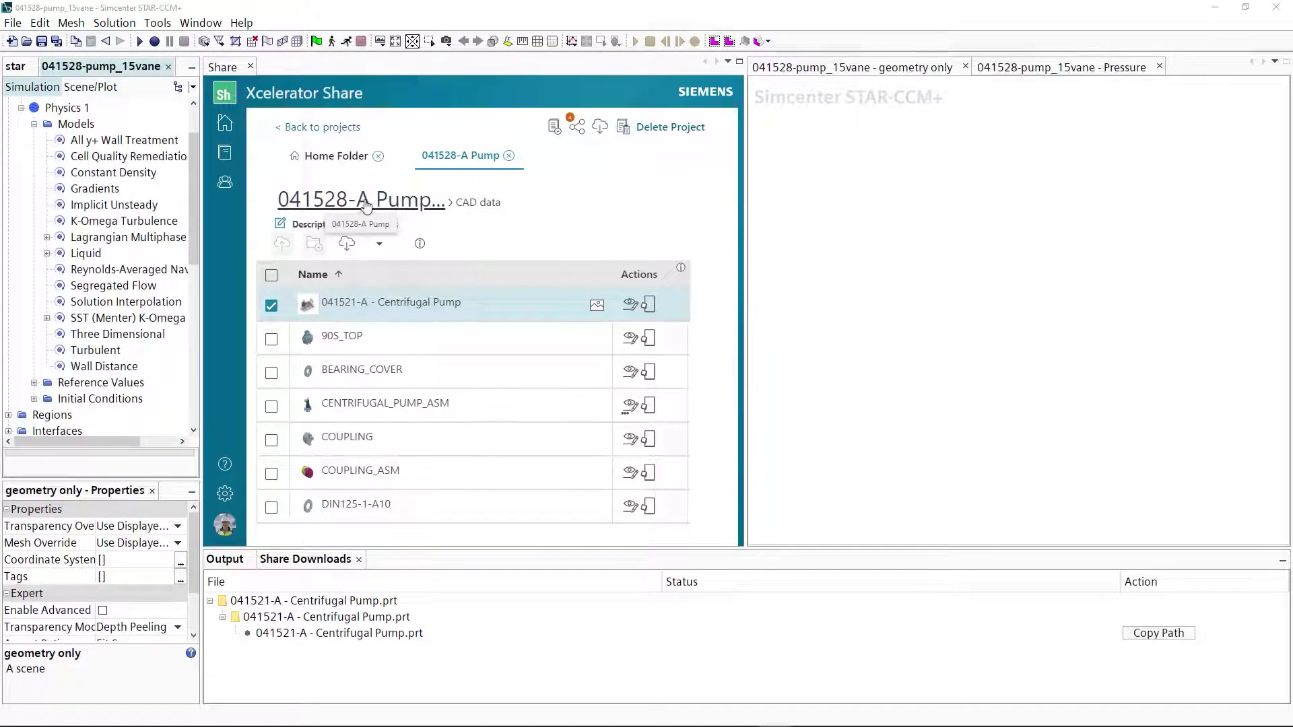
# View the geometry and pressure scenes, then upload 041528-pump_15vane.sim to Fluid Flow Simulation Results.
pyautogui.click(362, 202)
pyautogui.click(806, 70)
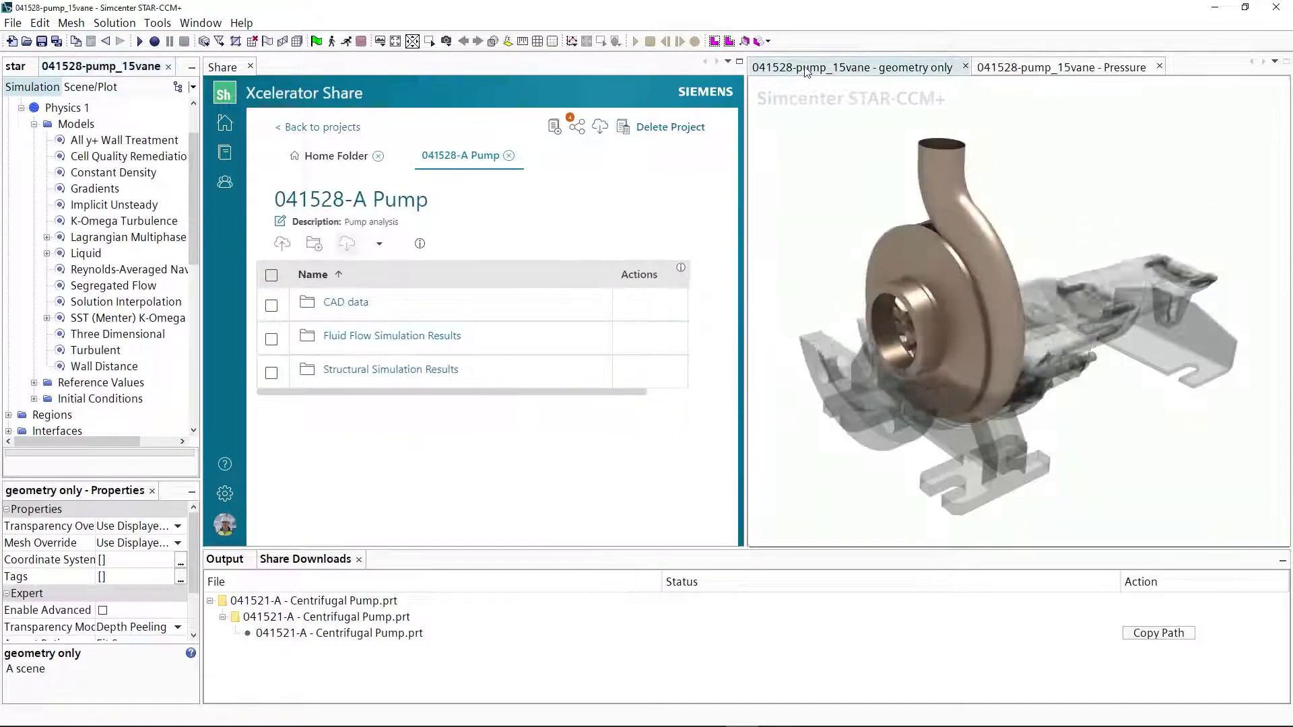
pyautogui.click(1068, 67)
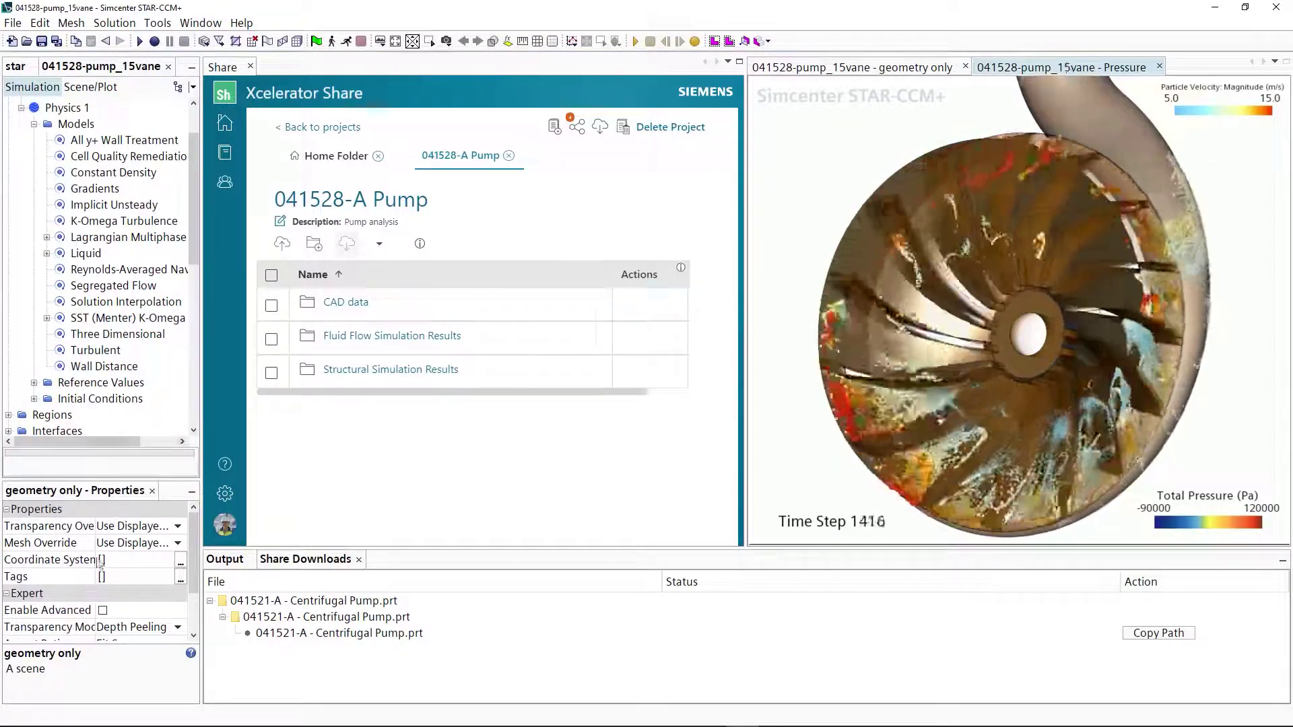
pyautogui.click(392, 336)
pyautogui.click(400, 420)
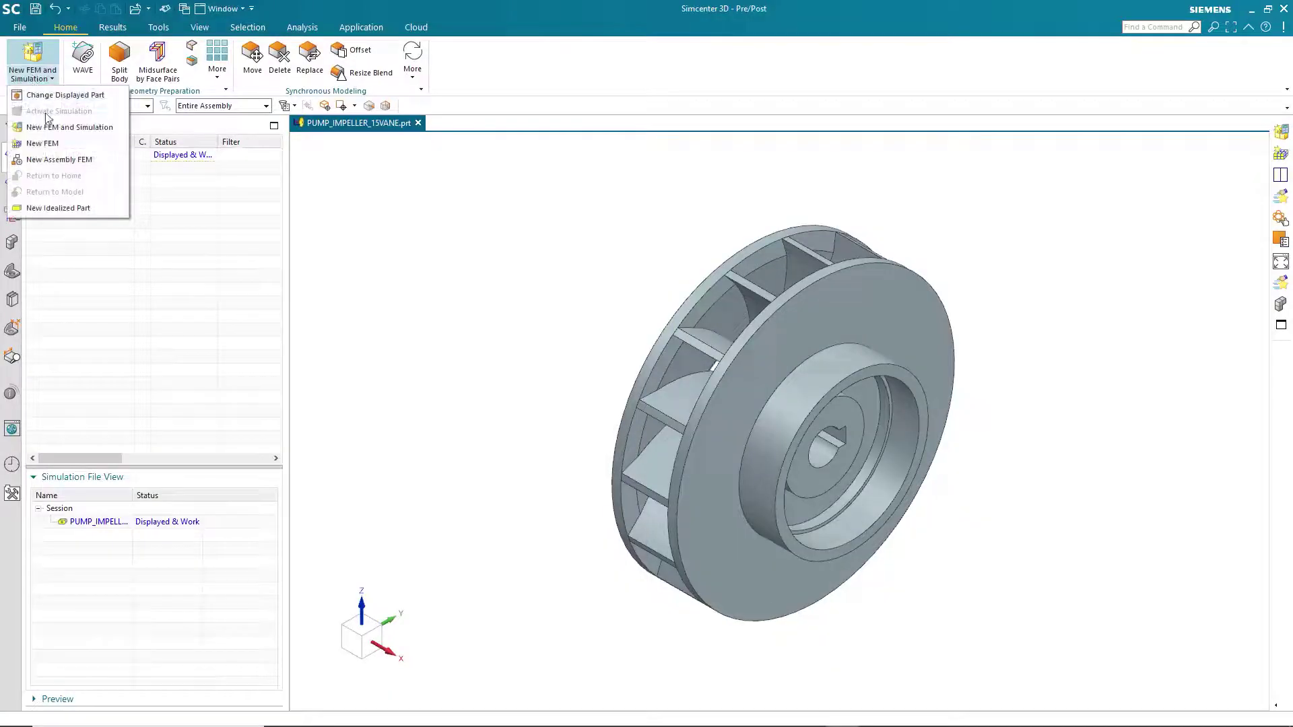
# Create the impeller FEM and simulation files from the Impeller templates.
pyautogui.click(56, 144)
pyautogui.click(335, 271)
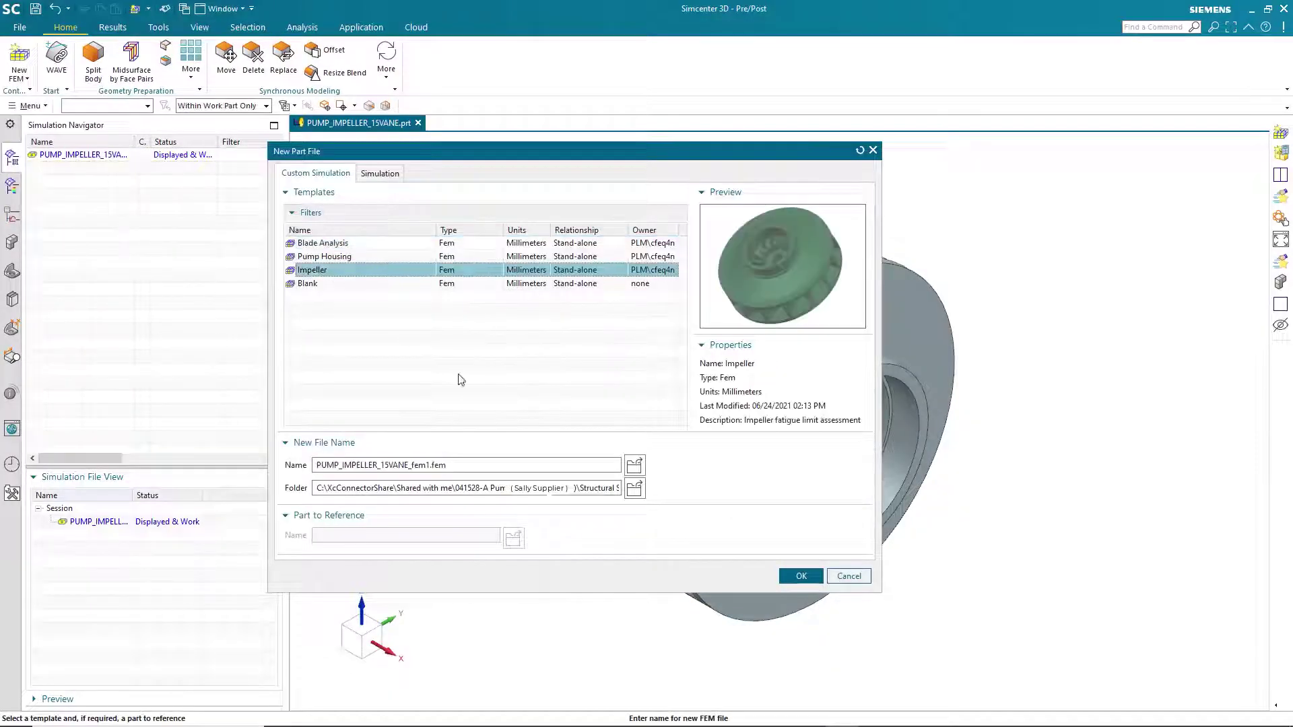
pyautogui.click(795, 577)
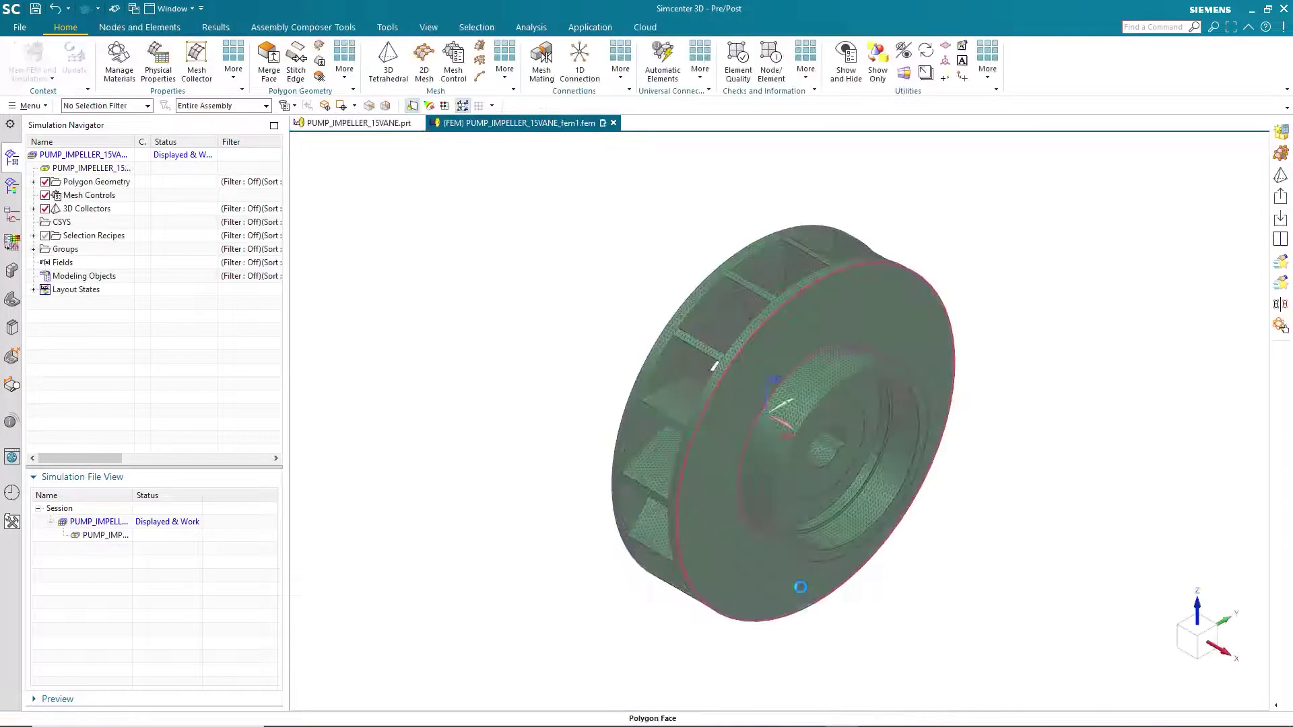
pyautogui.click(54, 128)
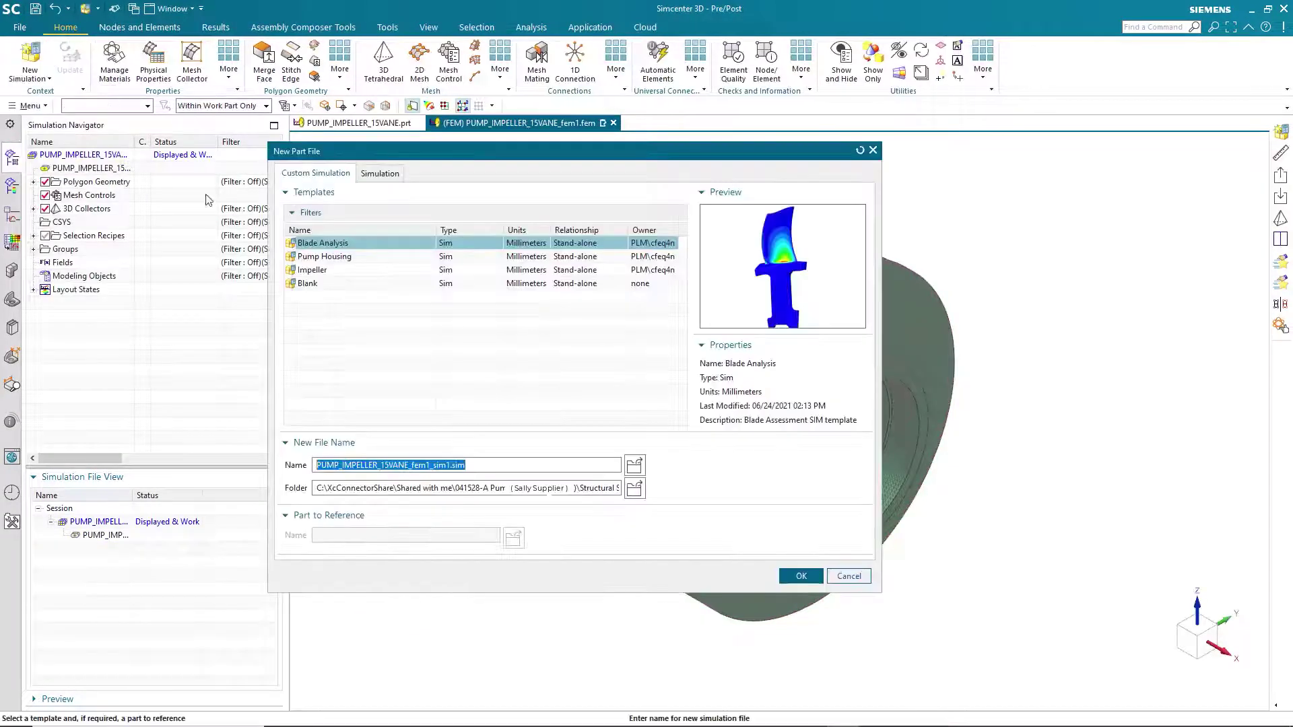
pyautogui.click(328, 271)
pyautogui.click(799, 576)
# Import 041528_pressure_data.csv into the Pressure field's data table.
pyautogui.click(33, 222)
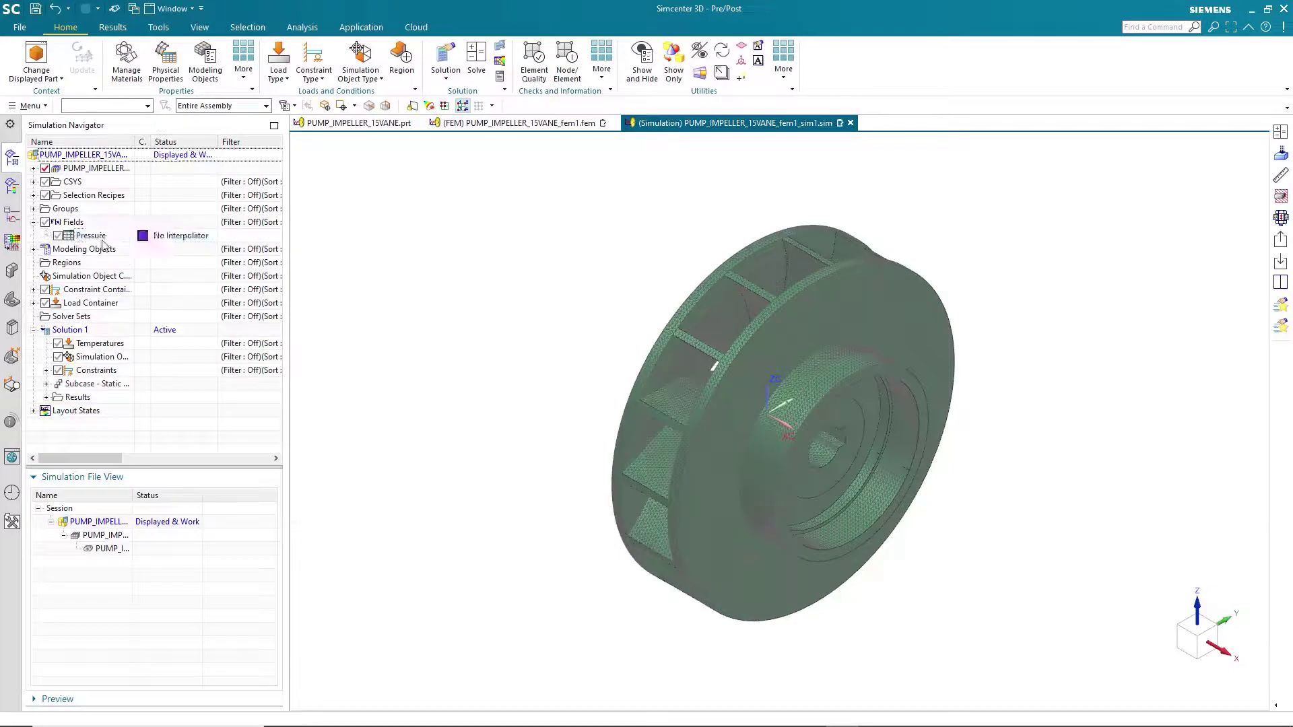
pyautogui.rightClick(78, 236)
pyautogui.click(101, 241)
pyautogui.click(368, 121)
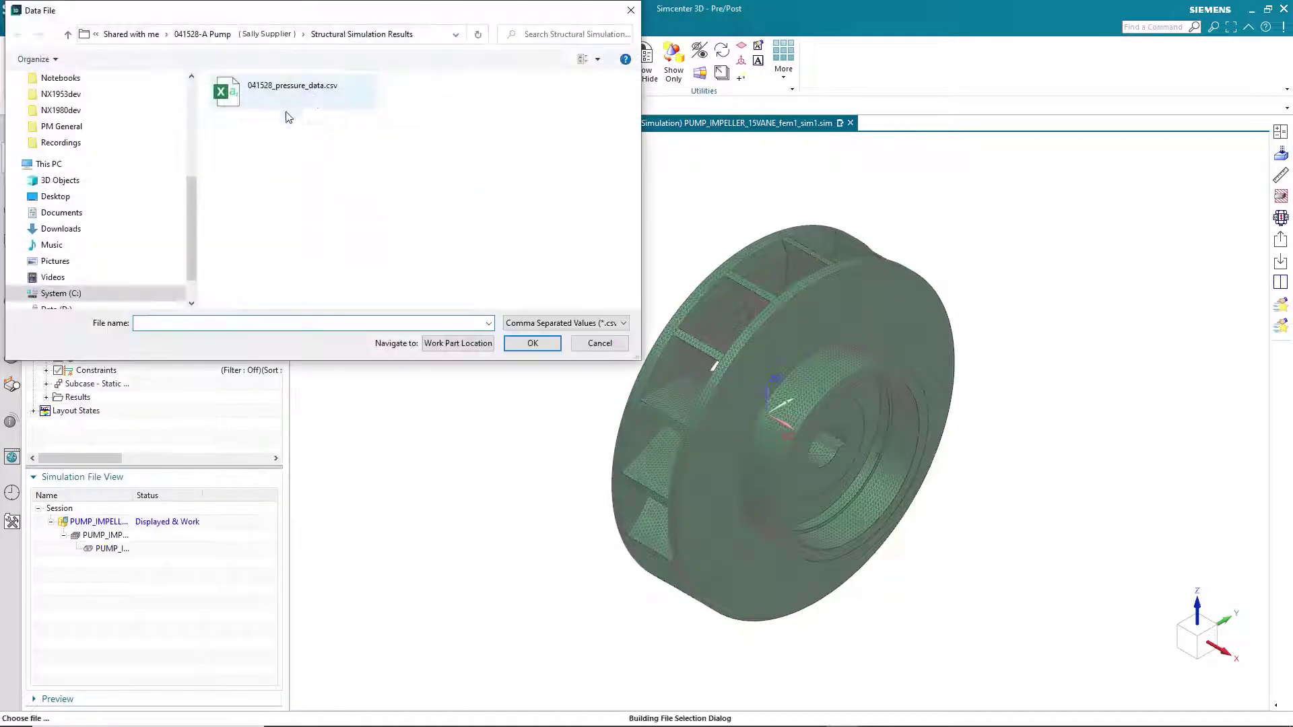
pyautogui.click(532, 343)
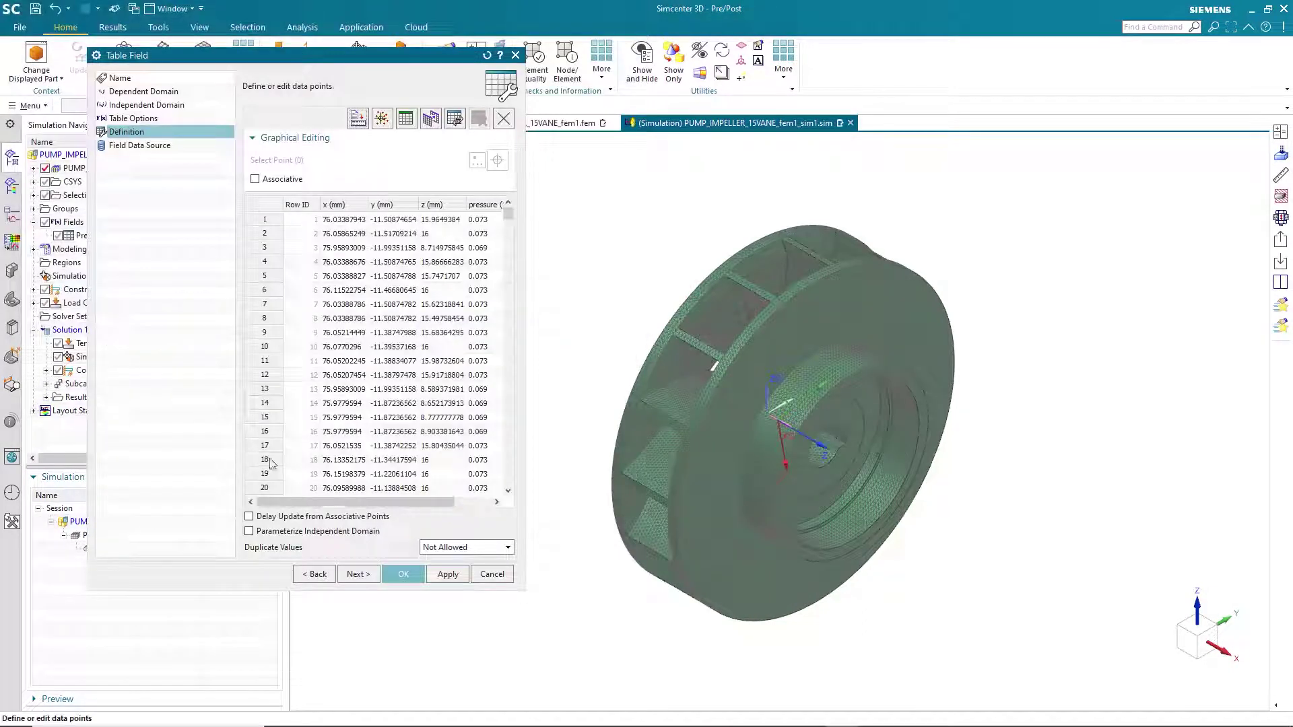
# Plot the CFD Pressure load as a contour on the impeller.
pyautogui.click(159, 318)
pyautogui.rightClick(159, 318)
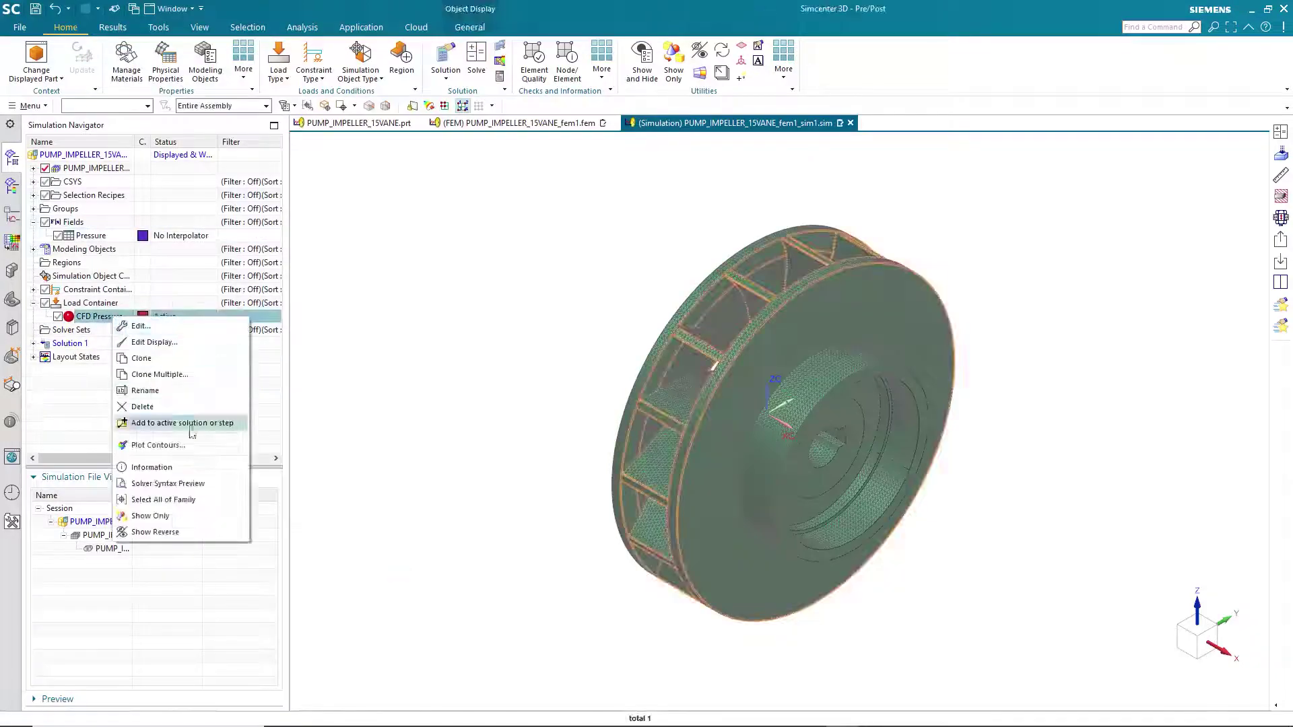
pyautogui.click(194, 438)
pyautogui.moveTo(508, 509); pyautogui.dragTo(381, 454, button='middle')
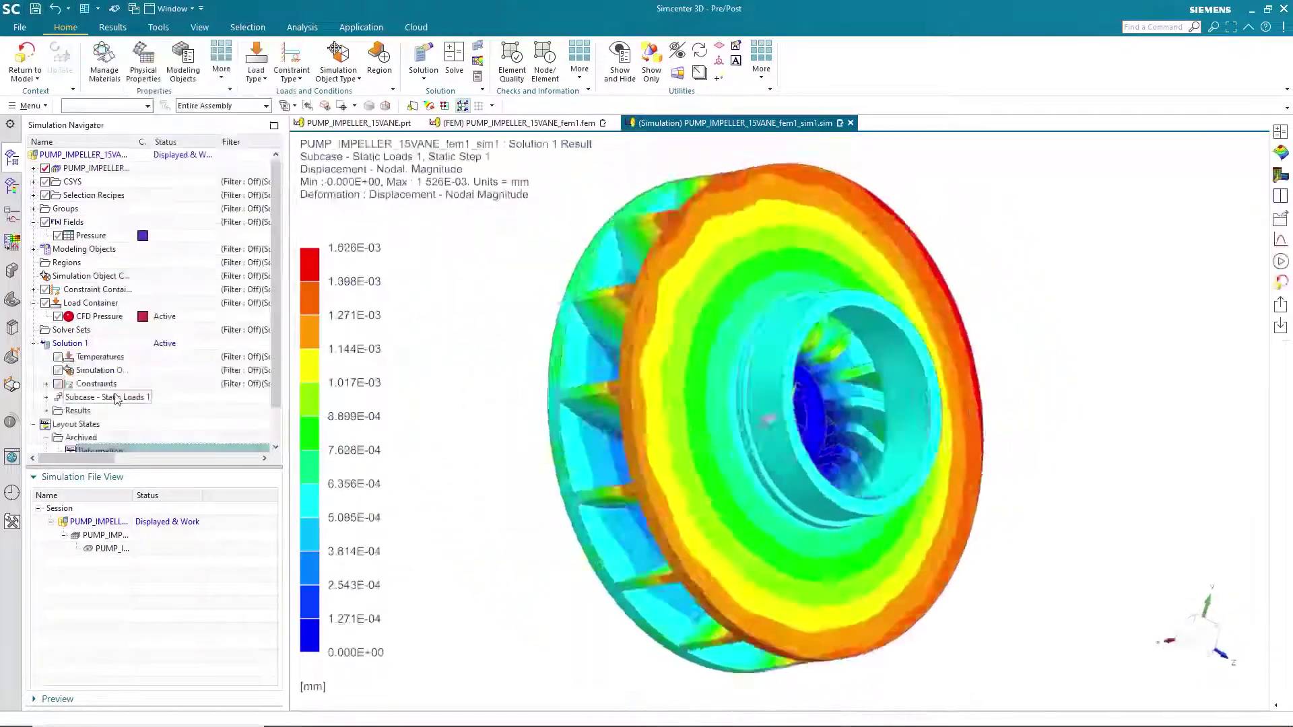
pyautogui.scroll(-1, 118, 404)
# Load the stress vs fatigue limit layout and export the stress results as JT.
pyautogui.doubleClick(104, 424)
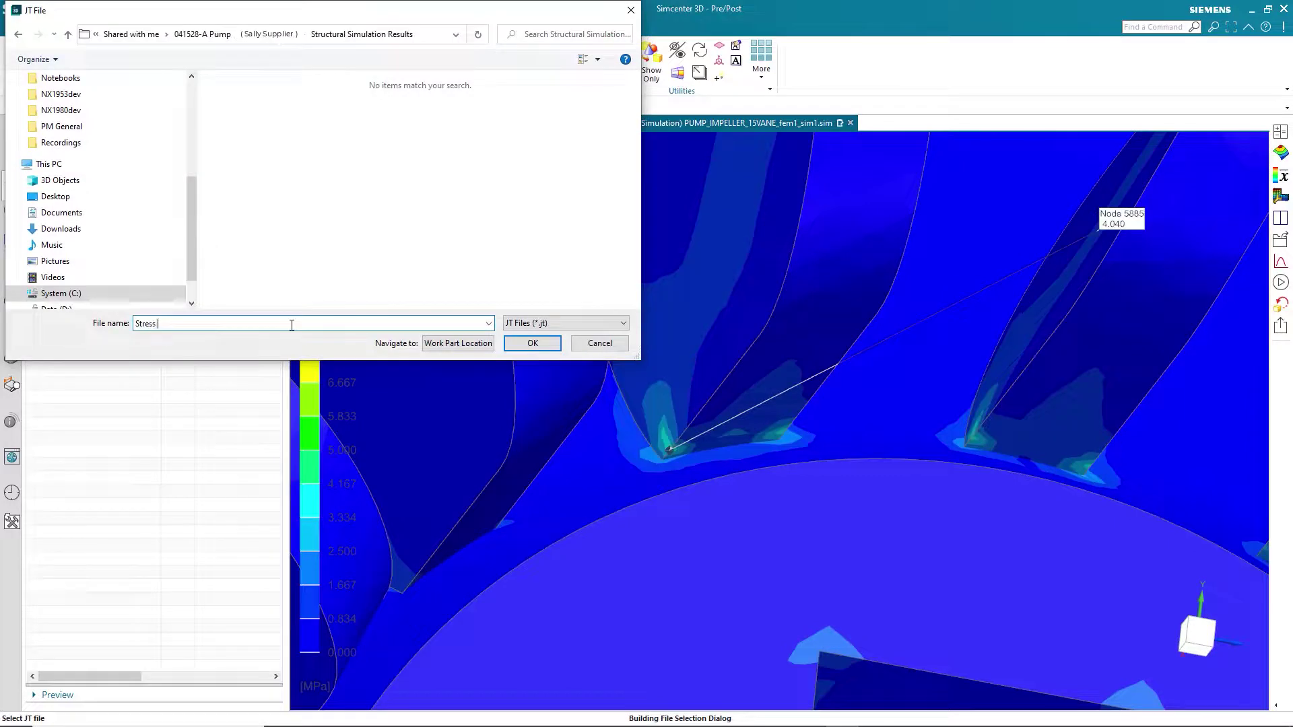
pyautogui.click(514, 345)
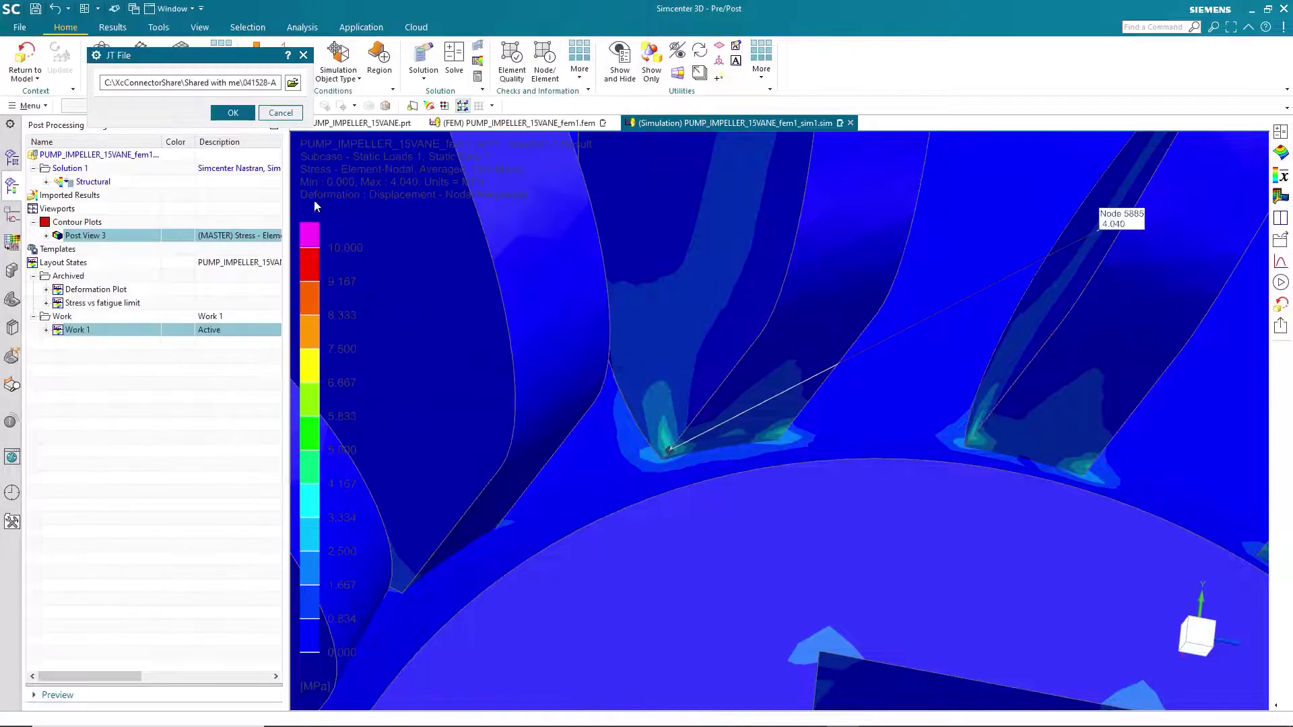
pyautogui.click(236, 113)
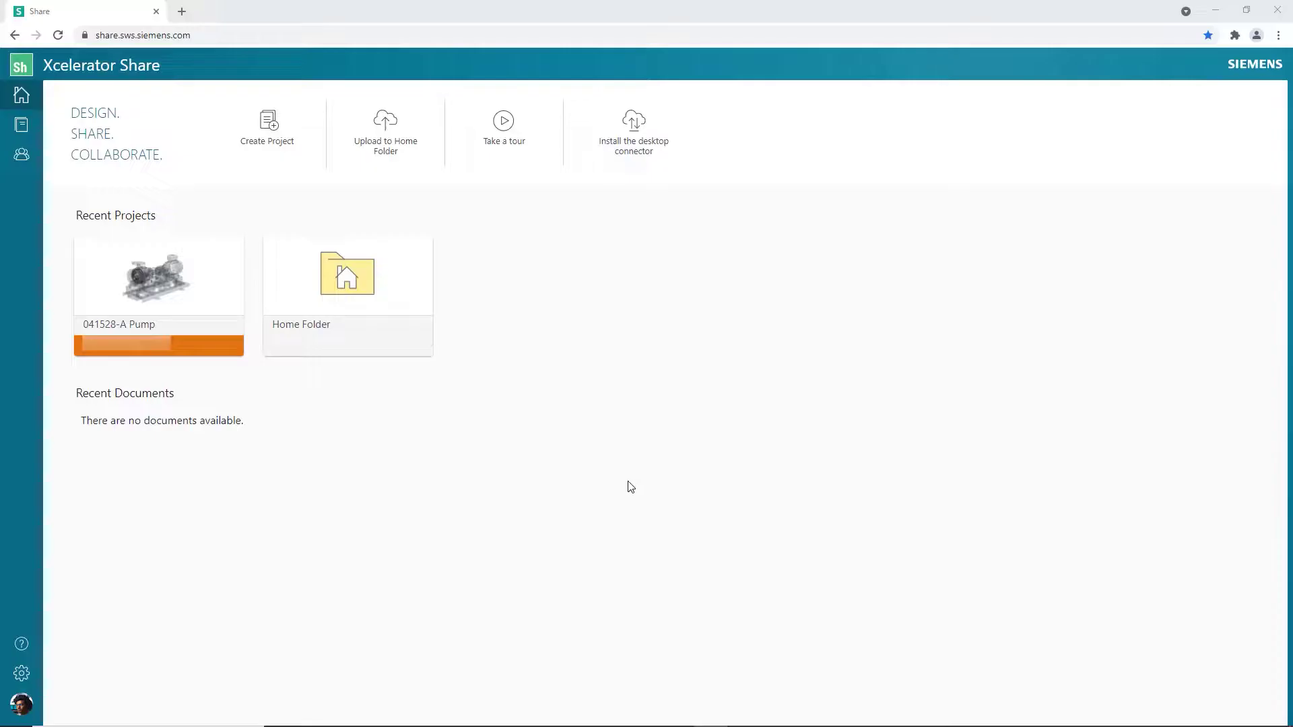
# Open Stress_Results.jt from 041528-A Pump > Structural Simulation Results in the 3D viewer.
pyautogui.click(204, 306)
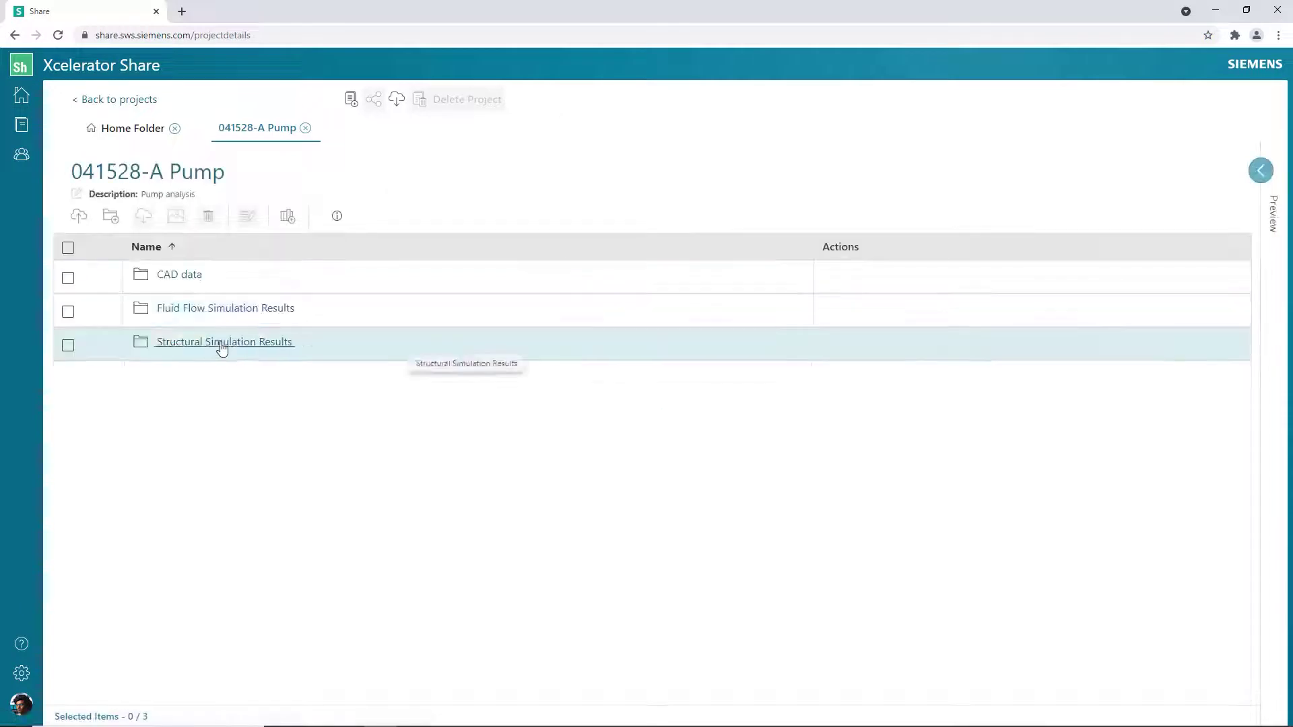
pyautogui.click(222, 343)
pyautogui.click(831, 379)
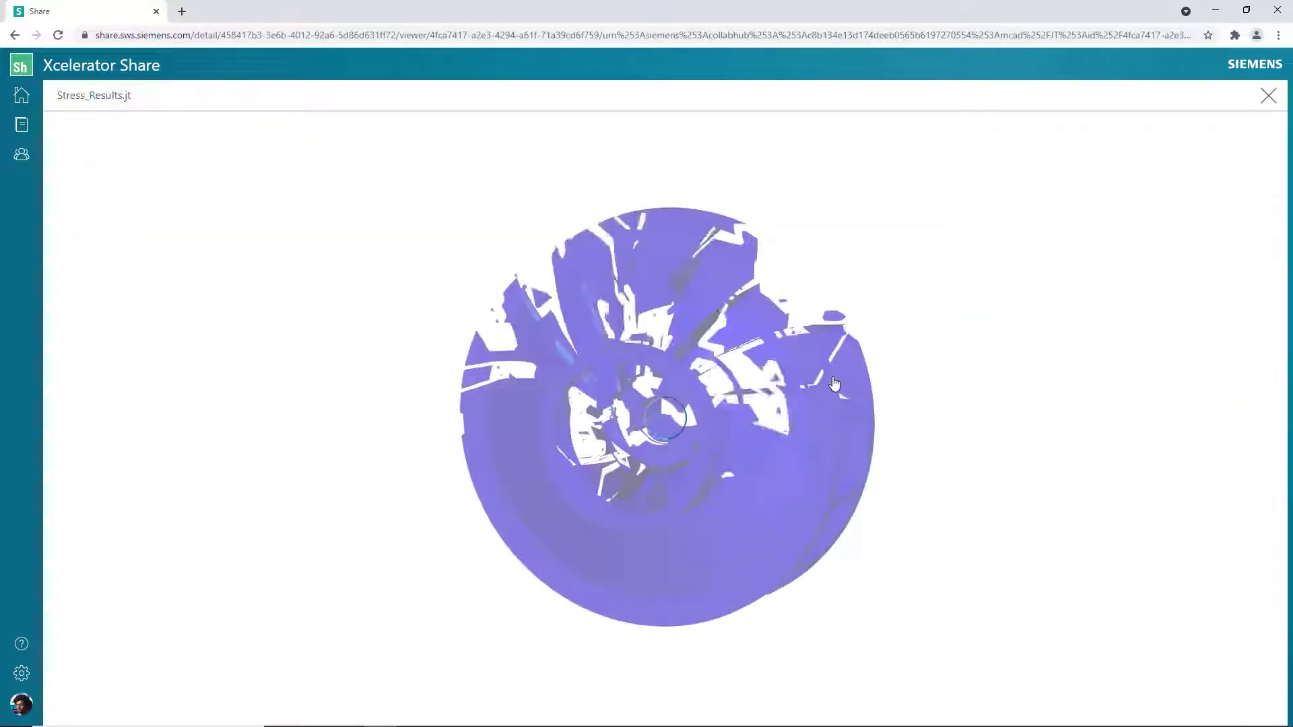
pyautogui.scroll(10, 653, 435)
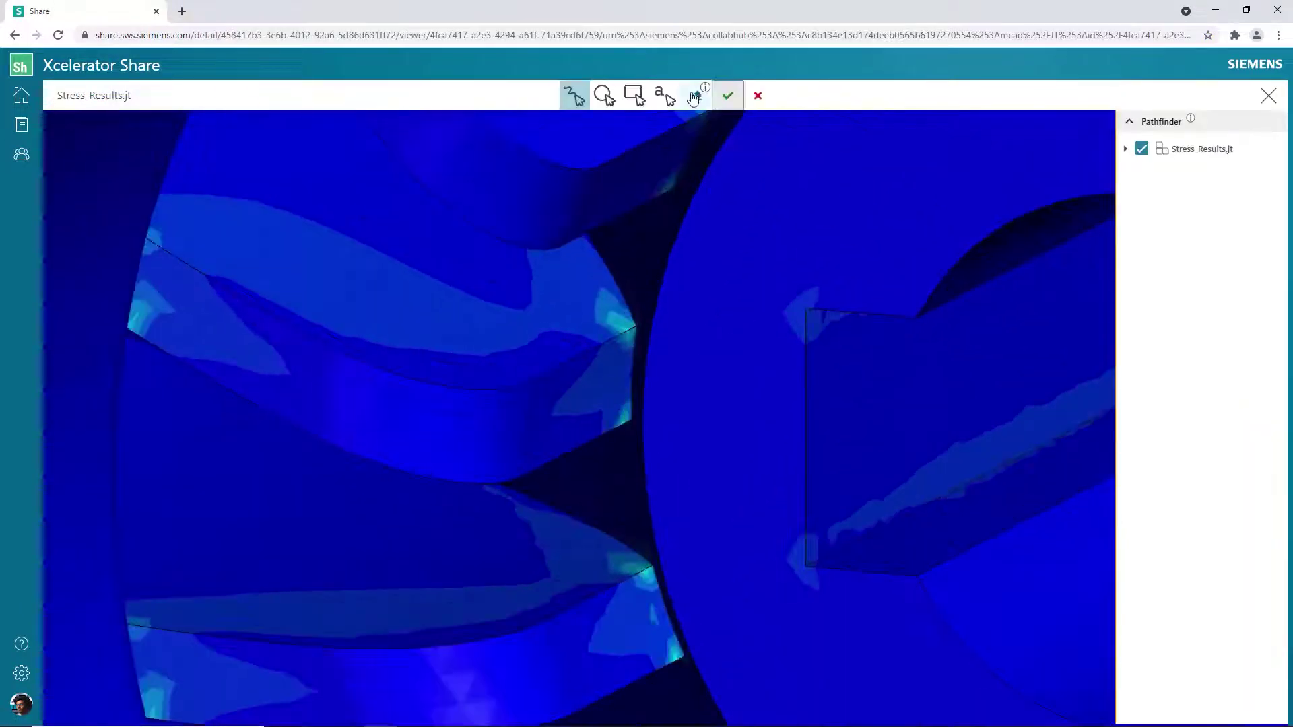
# Add the note 'Max stress below fatigue limits' and save it as the 'Stress results' markup view.
pyautogui.click(708, 630)
pyautogui.write('Max stress below fatigue limits')
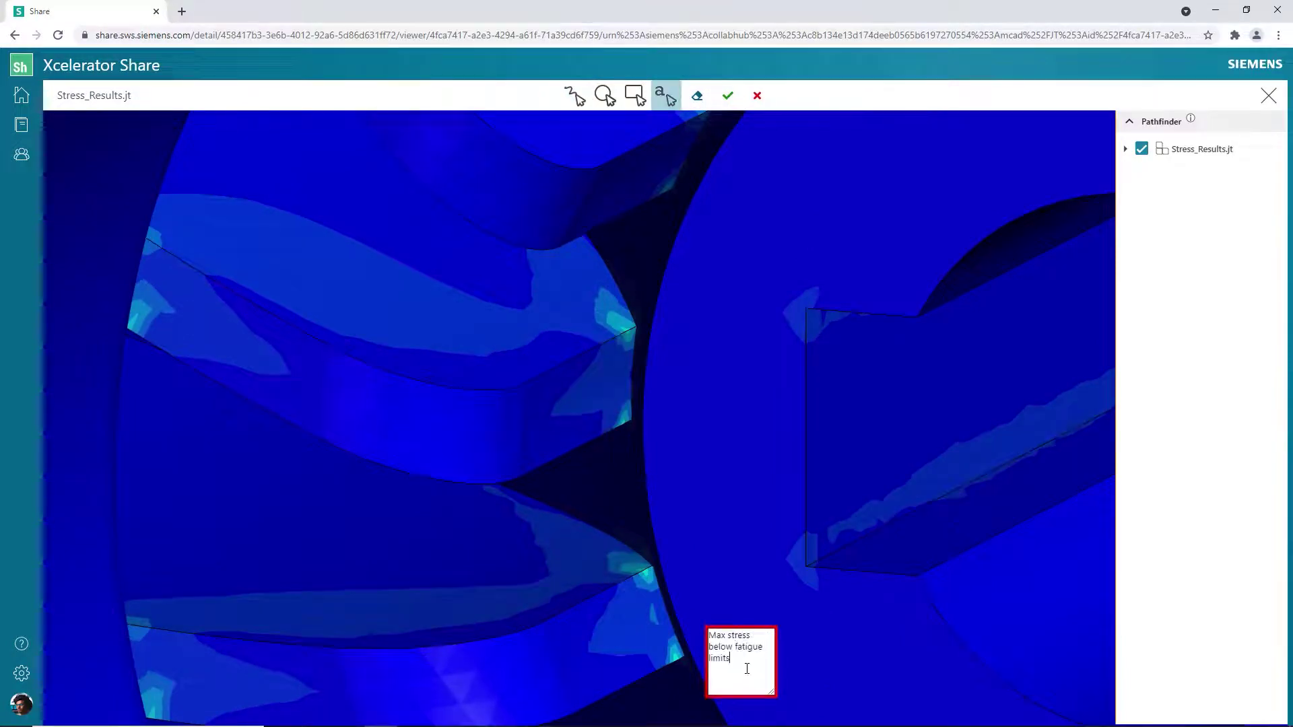
pyautogui.click(733, 99)
pyautogui.write('Stress results')
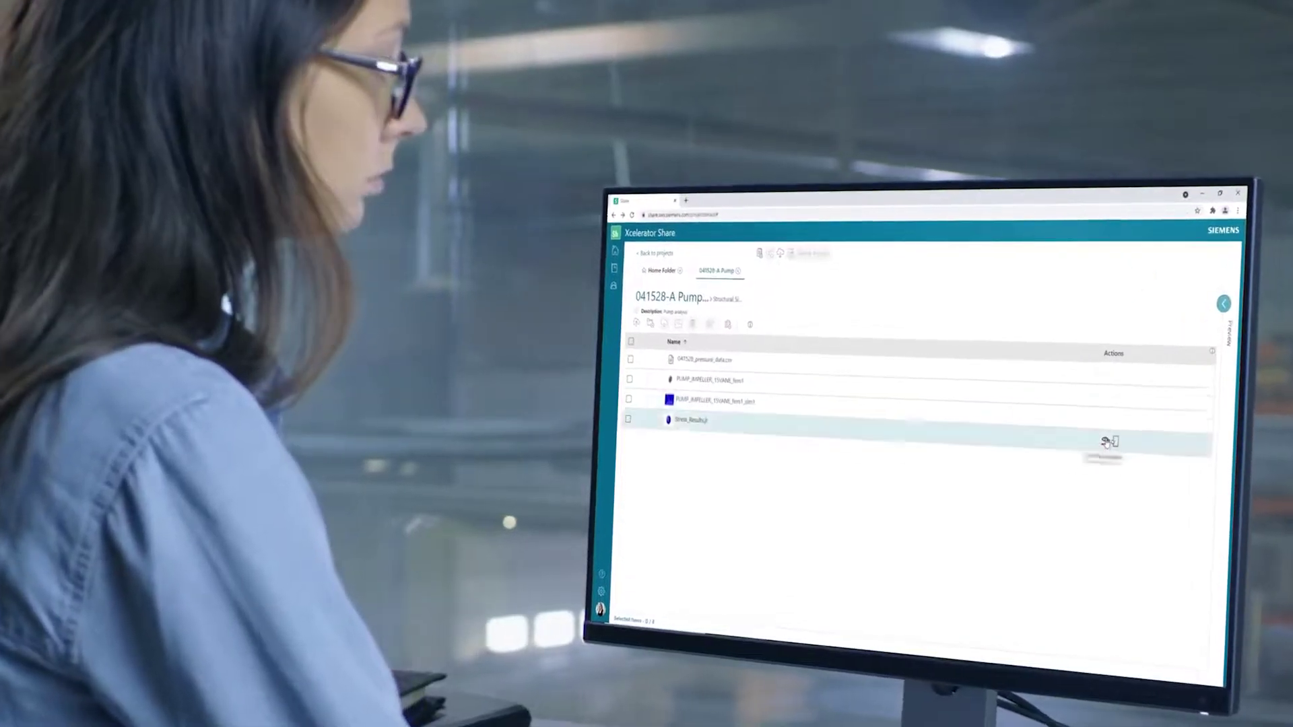
pyautogui.click(1108, 442)
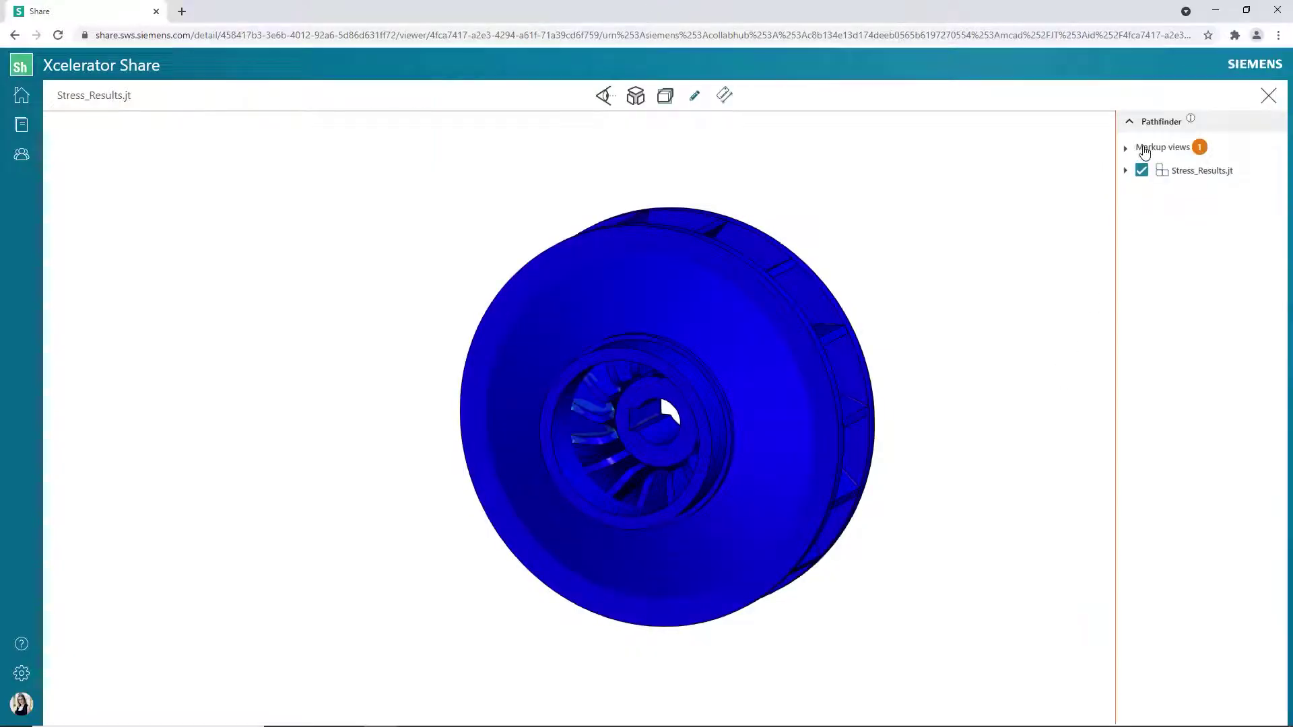
pyautogui.click(1157, 168)
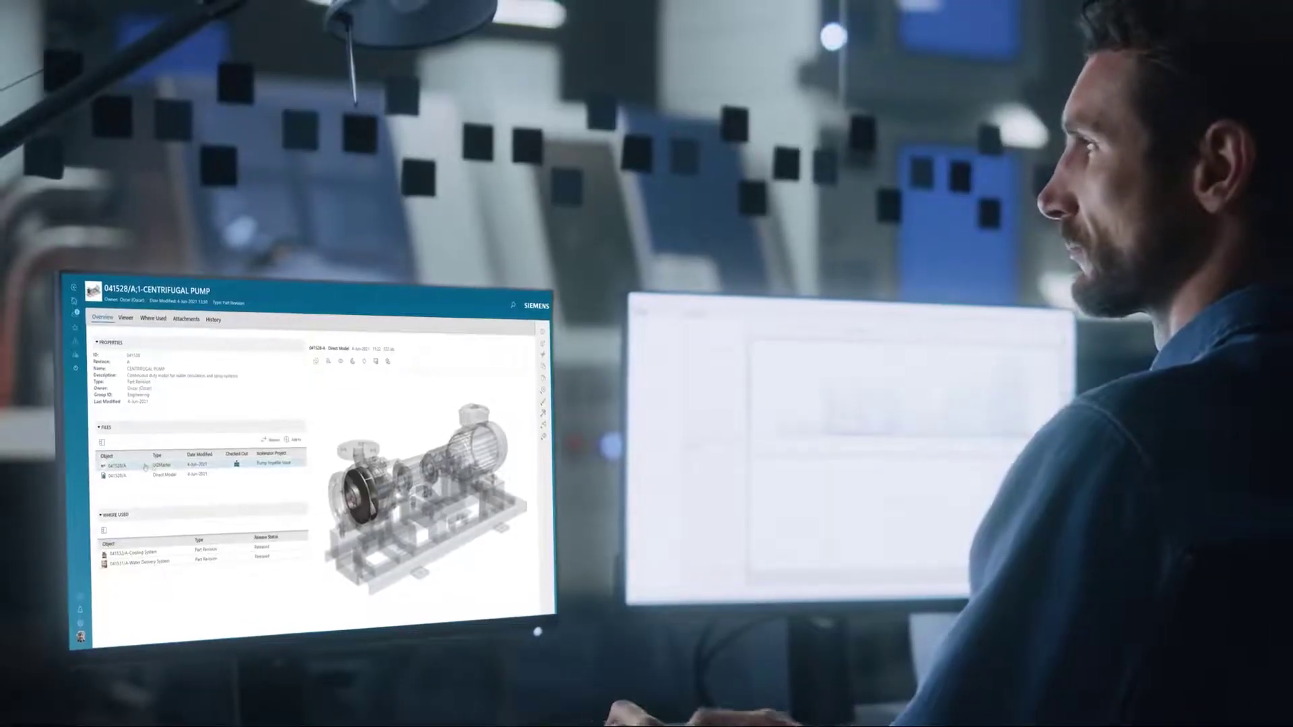
# Replace the UGMaster file with 041528/A from the Pump Impeller Issue Share project.
pyautogui.click(273, 441)
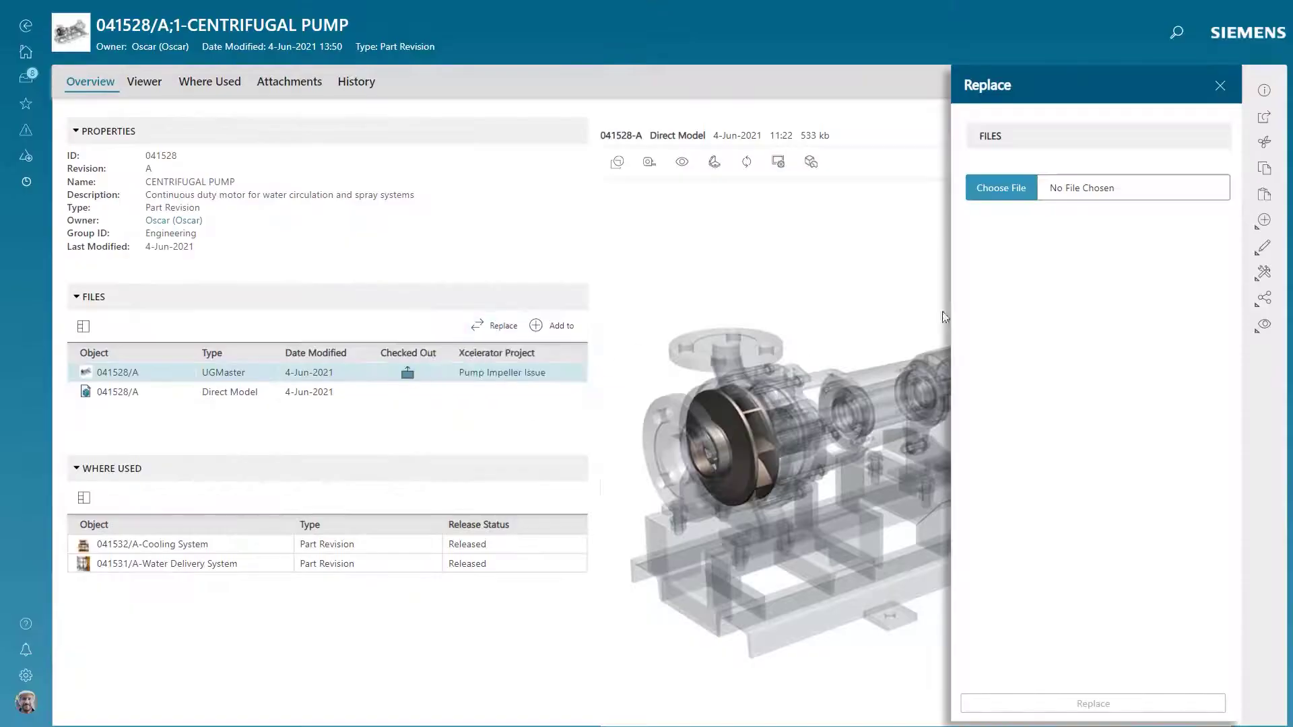
pyautogui.click(1032, 229)
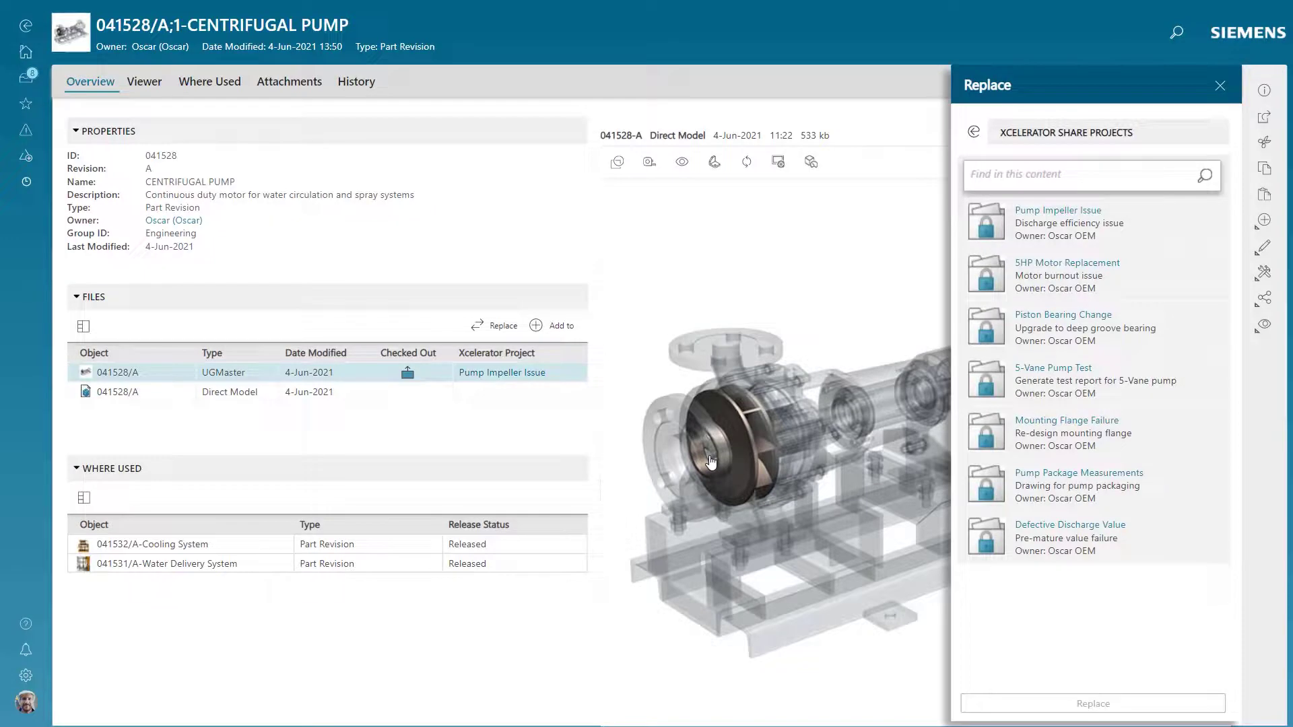
pyautogui.click(1089, 217)
pyautogui.click(1061, 268)
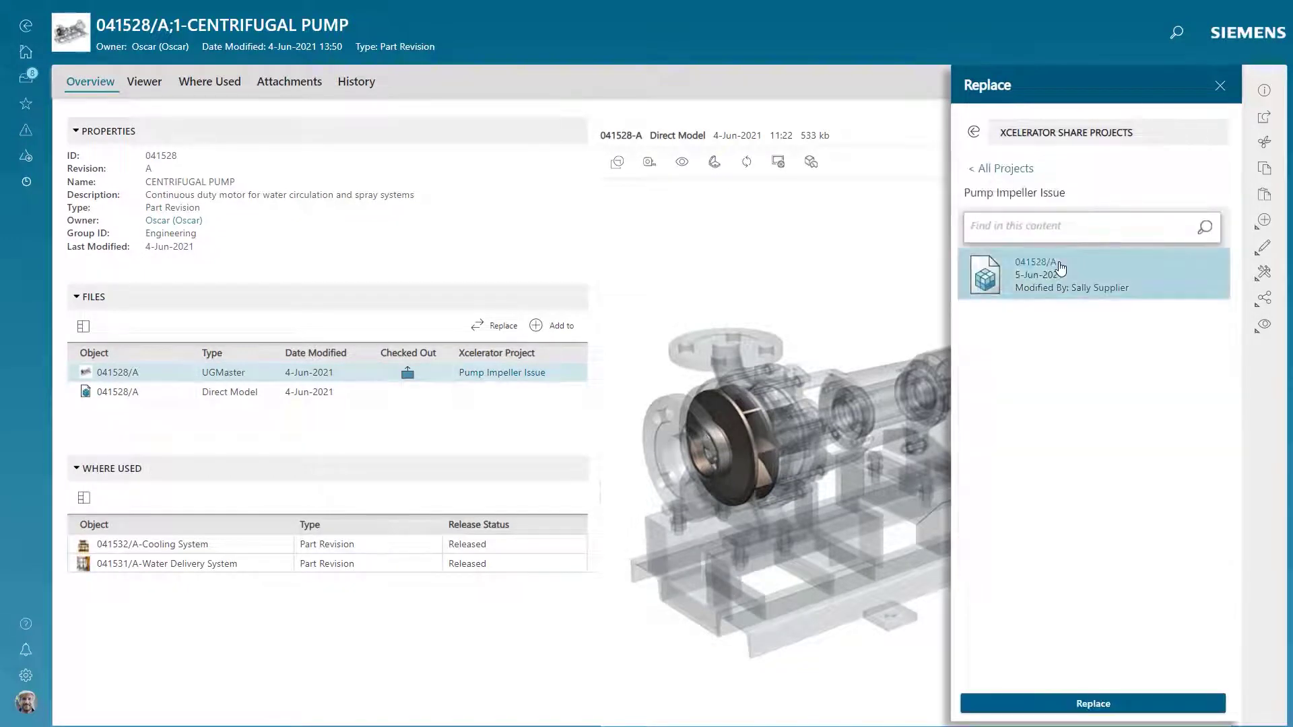
pyautogui.click(1087, 704)
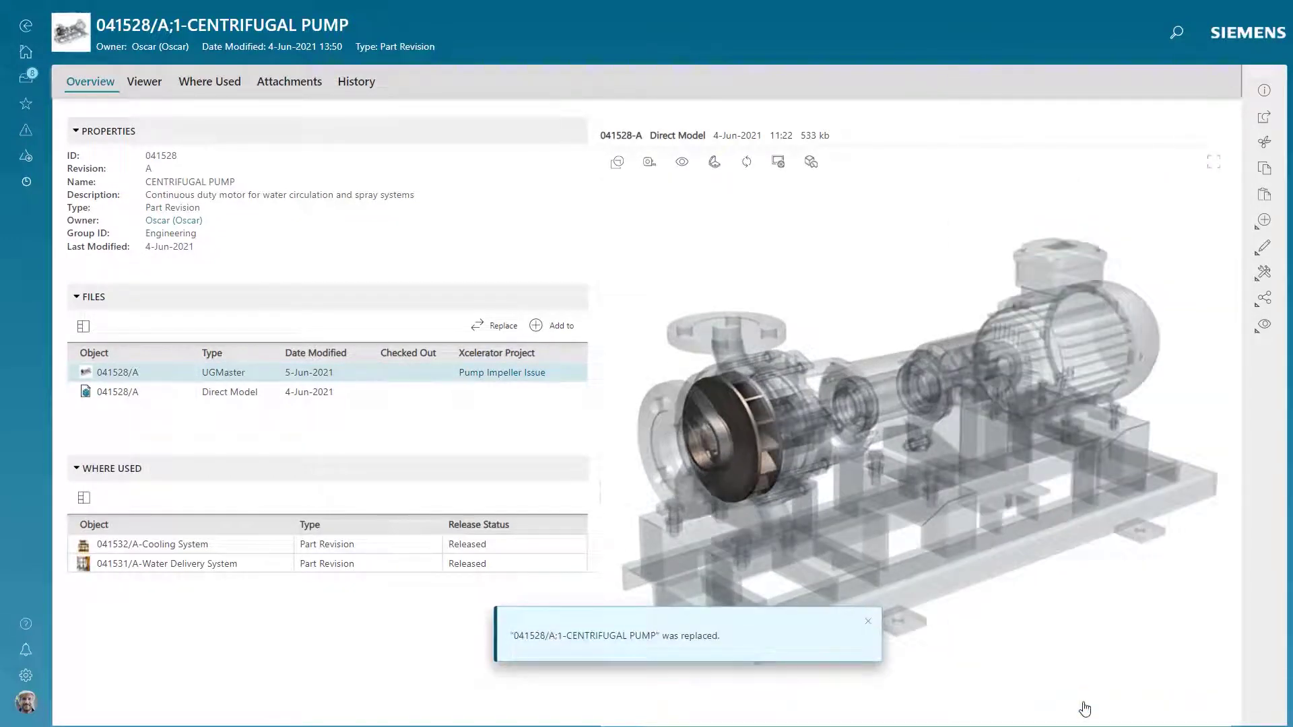